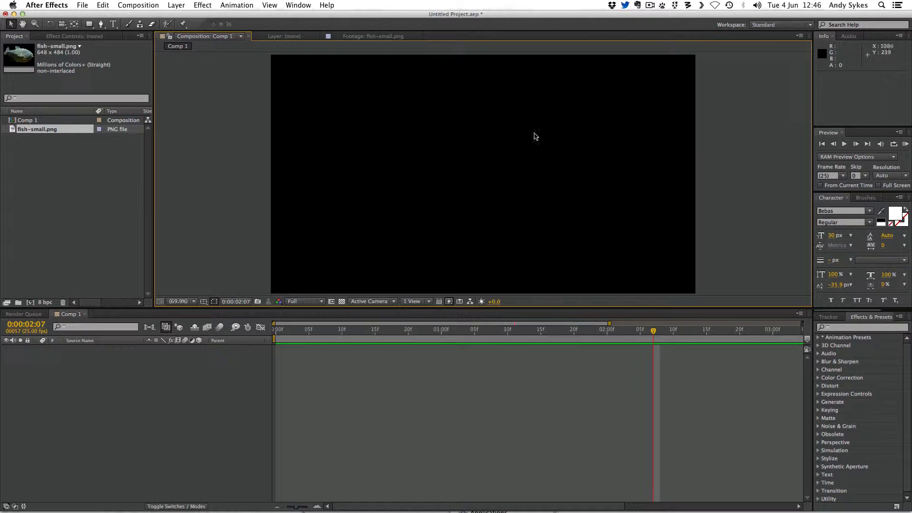
Drag fish-small.png from the Project panel into the Comp 1 viewer as its first layer
click(20, 122)
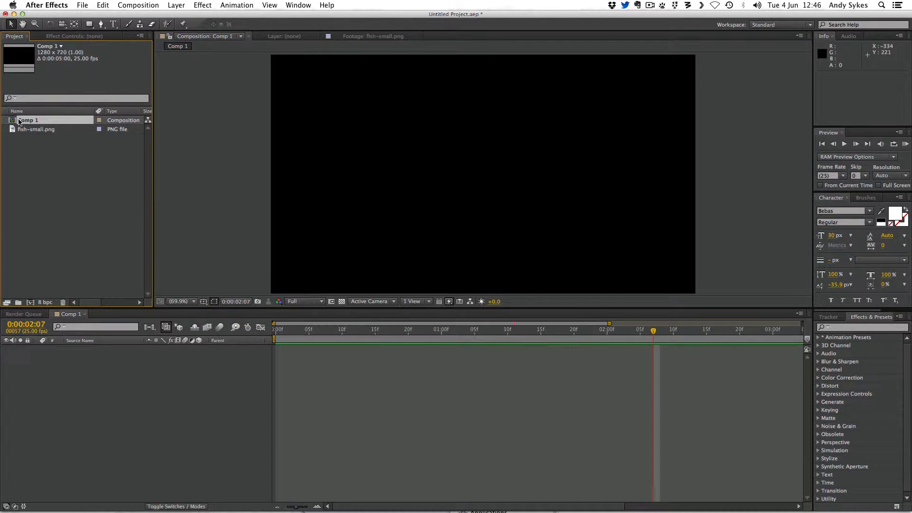
click(24, 130)
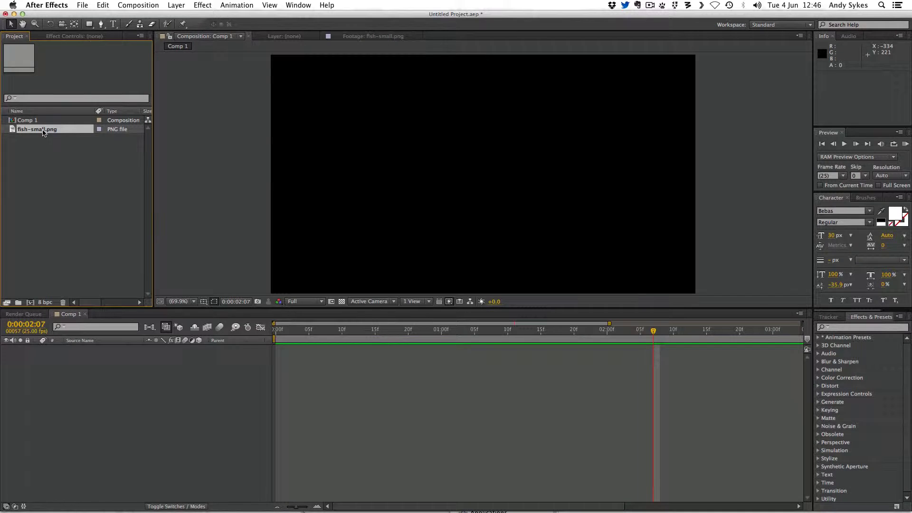
drag(43, 132, 445, 200)
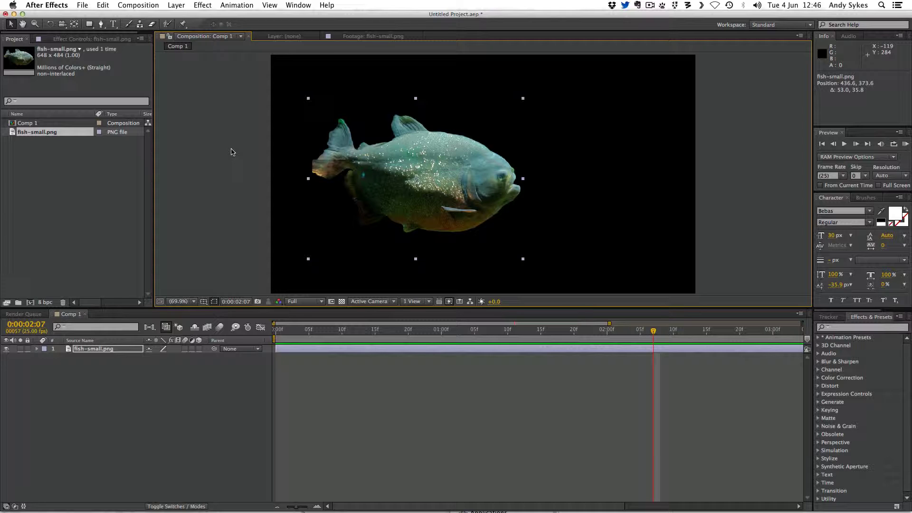
Deselect the fish layer and bring the Effects & Presets panel forward
click(186, 162)
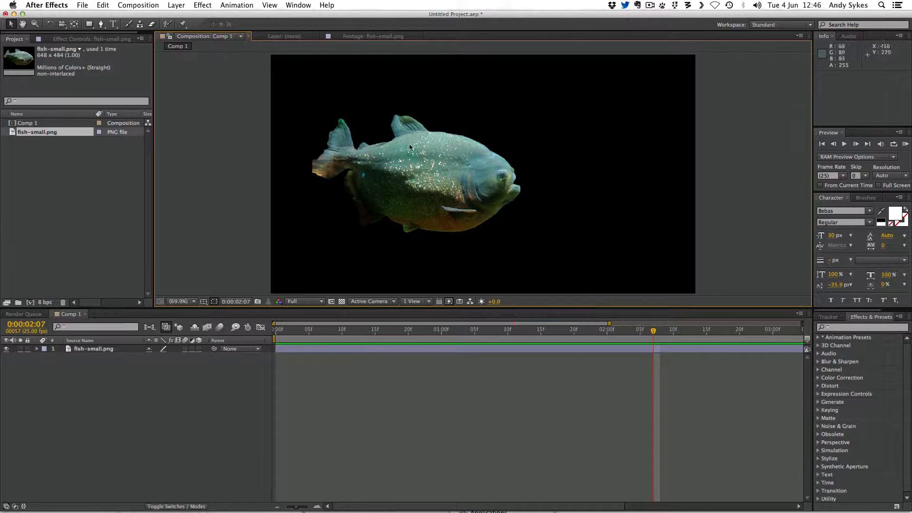
click(873, 318)
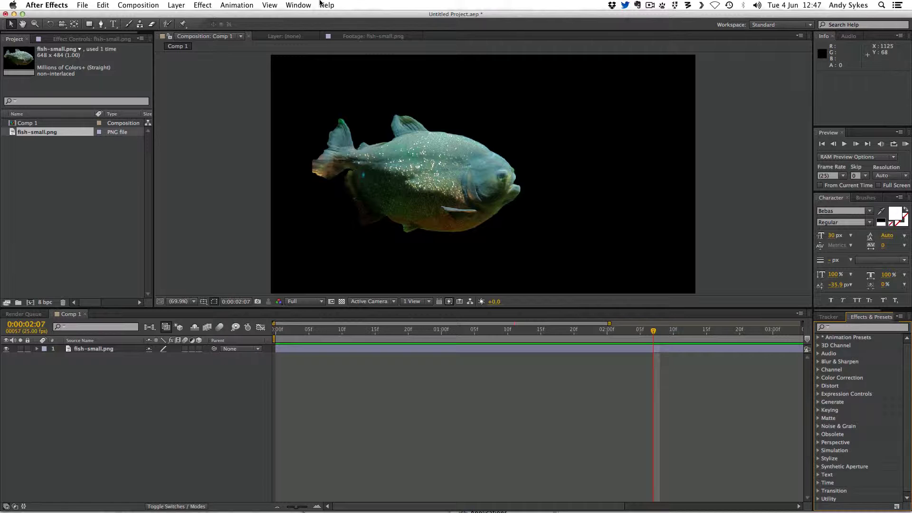
click(299, 4)
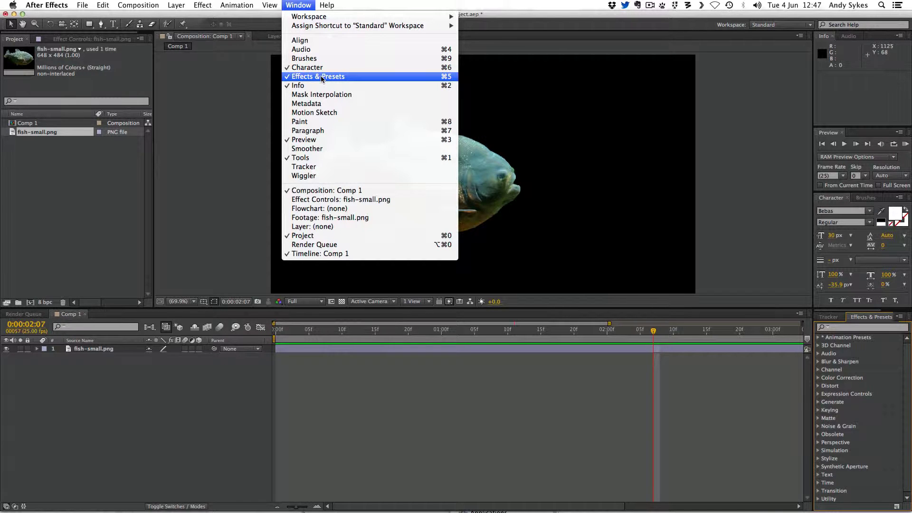
click(294, 5)
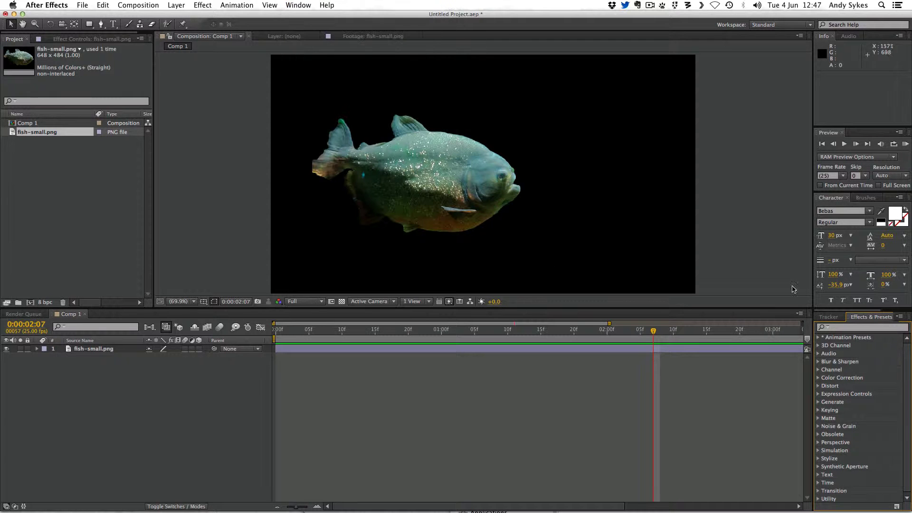
scroll(817, 404, down, 1)
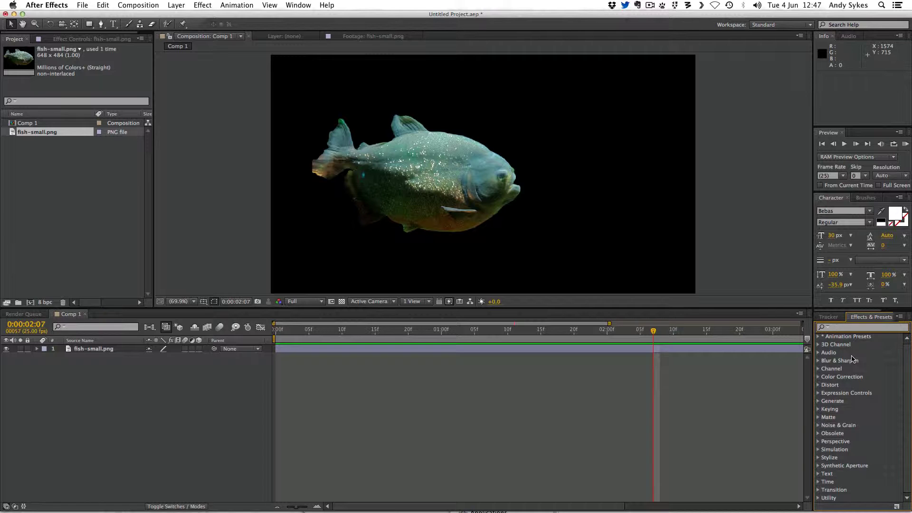
Search 'gaus' and drop Gaussian Blur onto the fish-small.png layer row in the timeline
text(gaus)
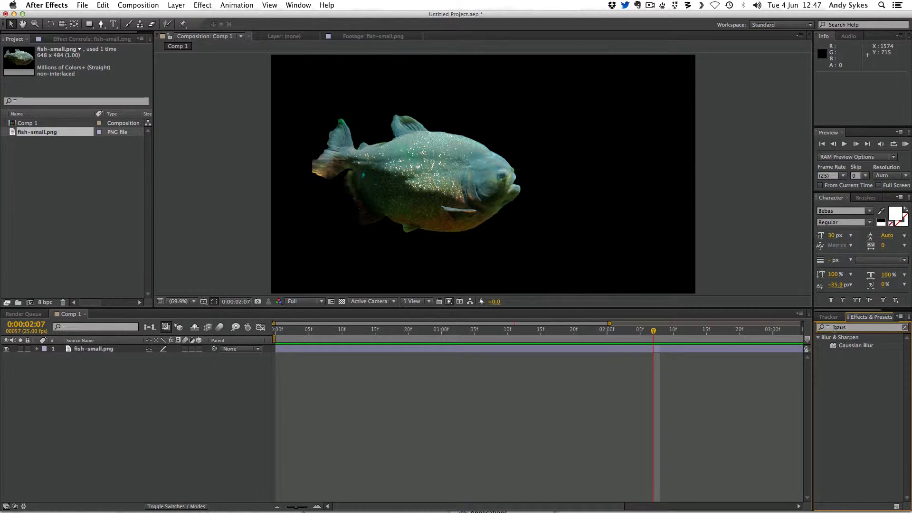
click(845, 328)
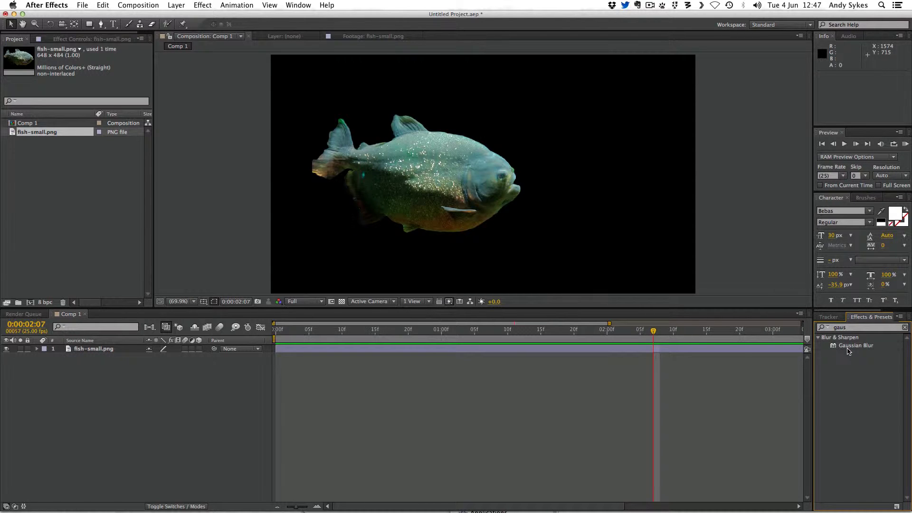
drag(849, 349, 429, 178)
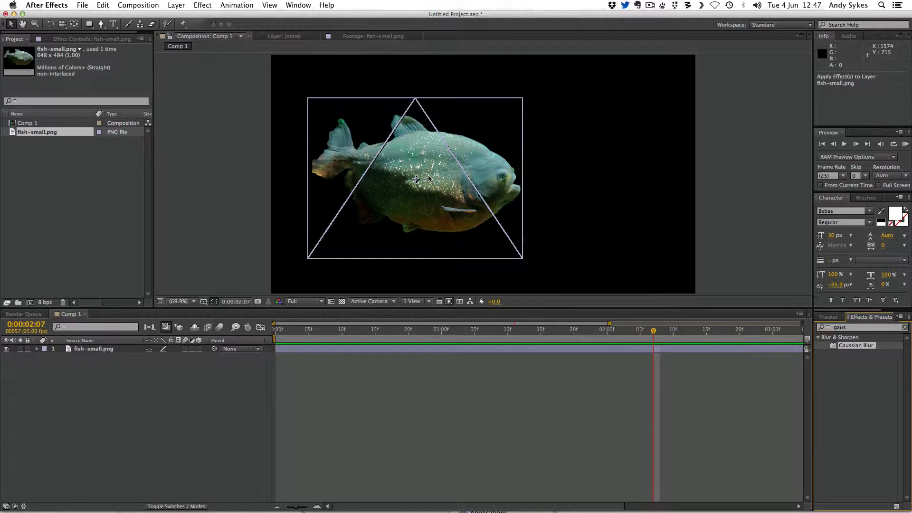
drag(429, 178, 91, 352)
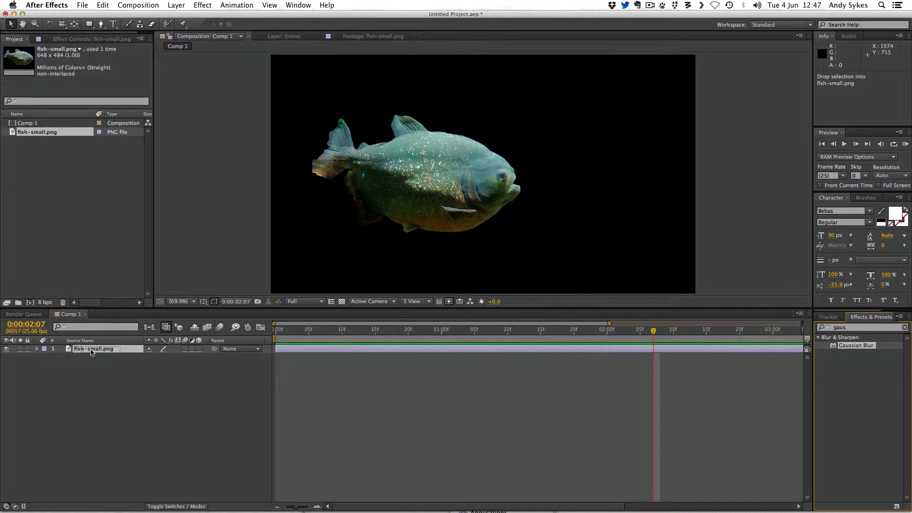
drag(91, 352, 91, 351)
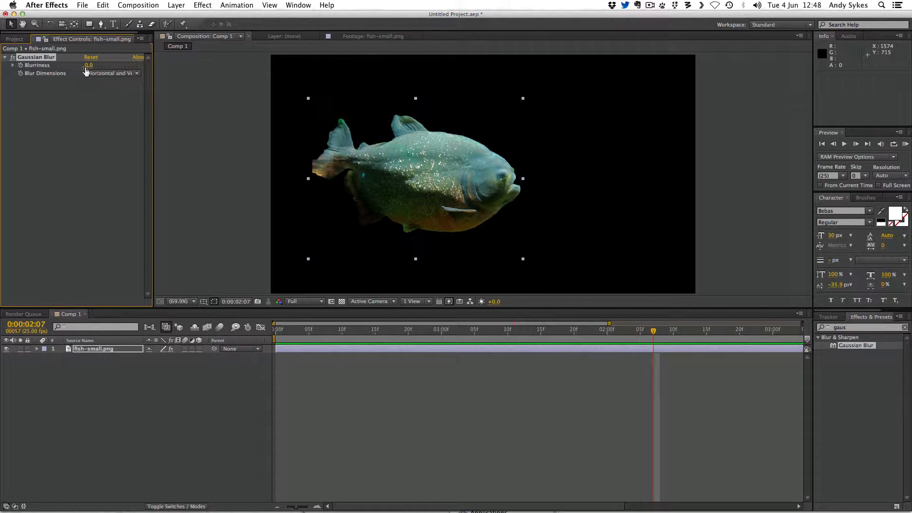
Raise Blurriness to 59.7 and try Horizontal, Vertical, then Horizontal and Vertical blur dimensions
drag(87, 68, 95, 110)
click(105, 74)
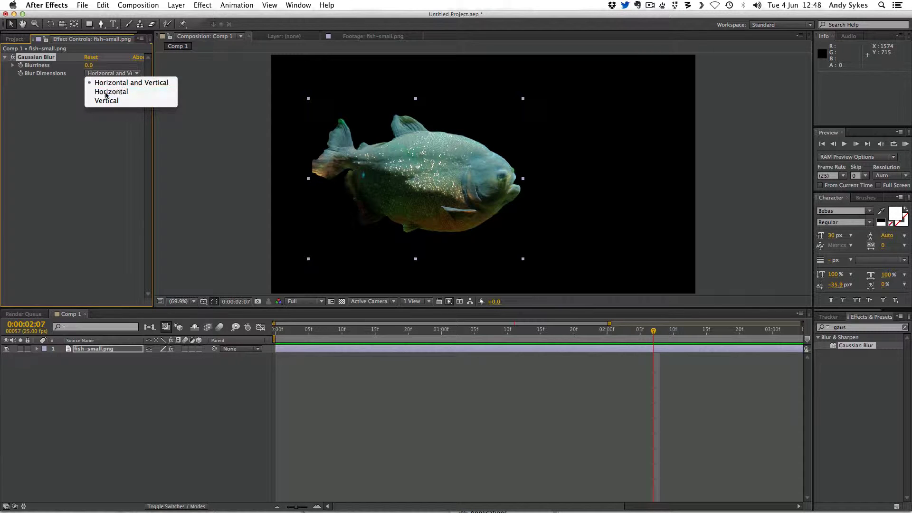
click(110, 91)
drag(89, 66, 540, 63)
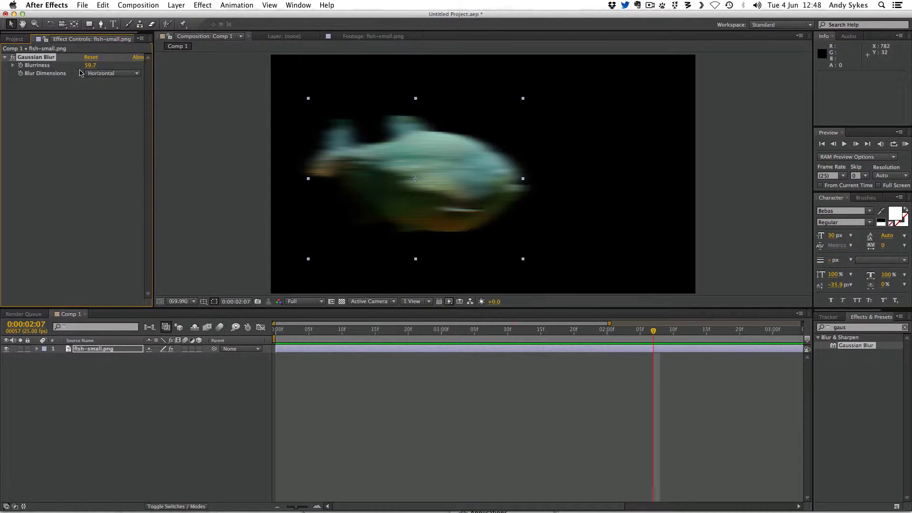
click(91, 74)
click(97, 103)
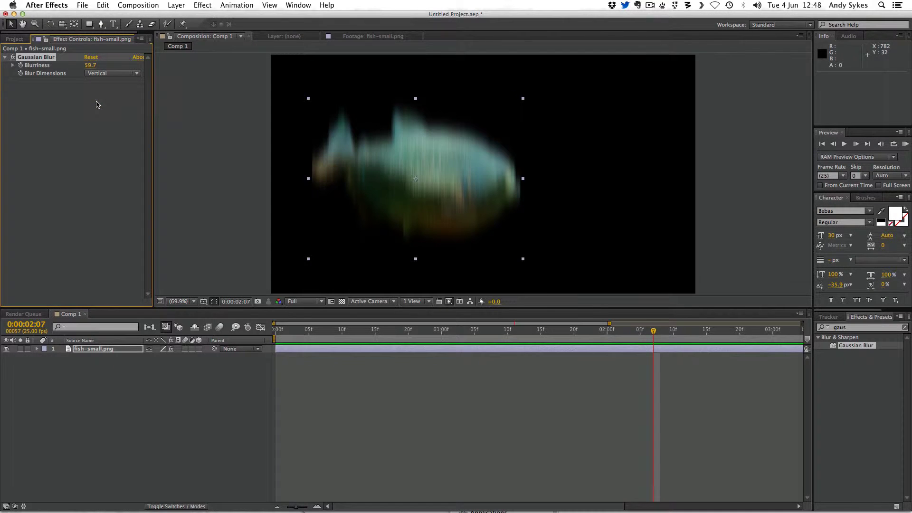
click(102, 73)
click(105, 82)
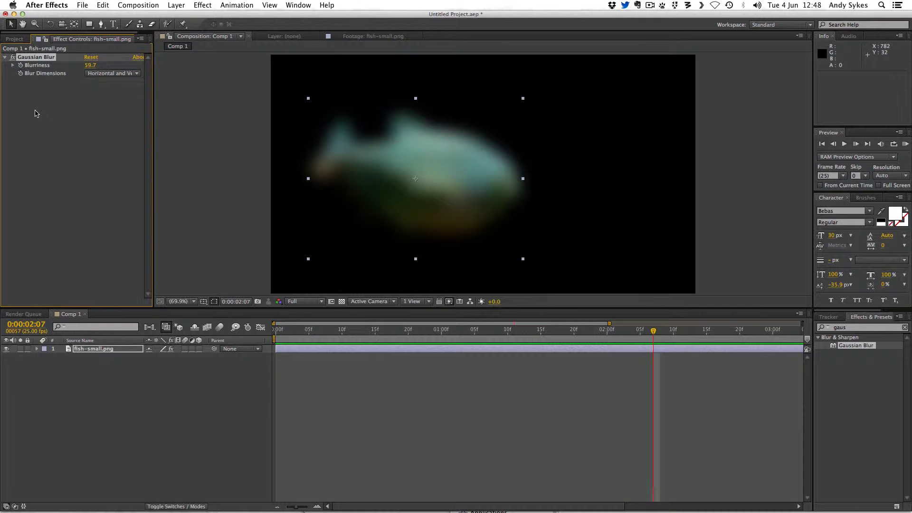
Keyframe Blurriness at 0.0 on the first frame and 141.3 at two seconds
drag(89, 65, 80, 66)
drag(334, 330, 276, 330)
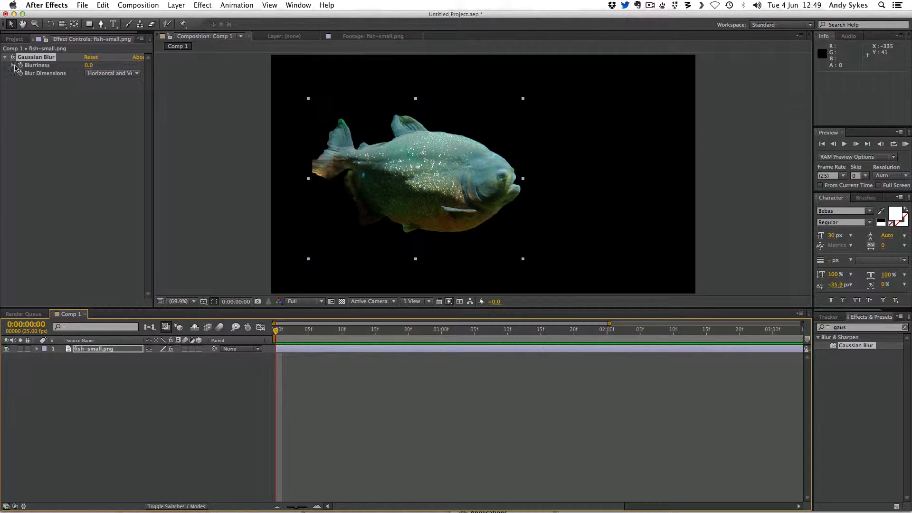
click(21, 67)
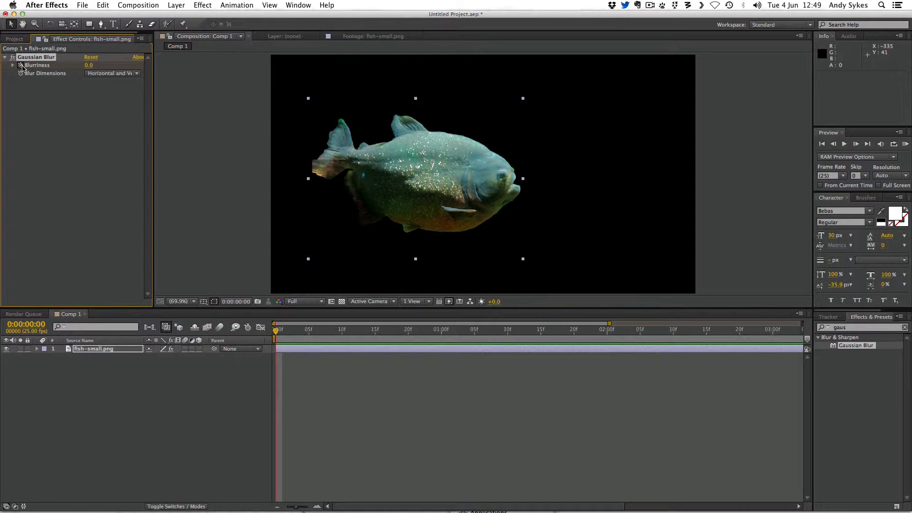
drag(317, 331, 607, 332)
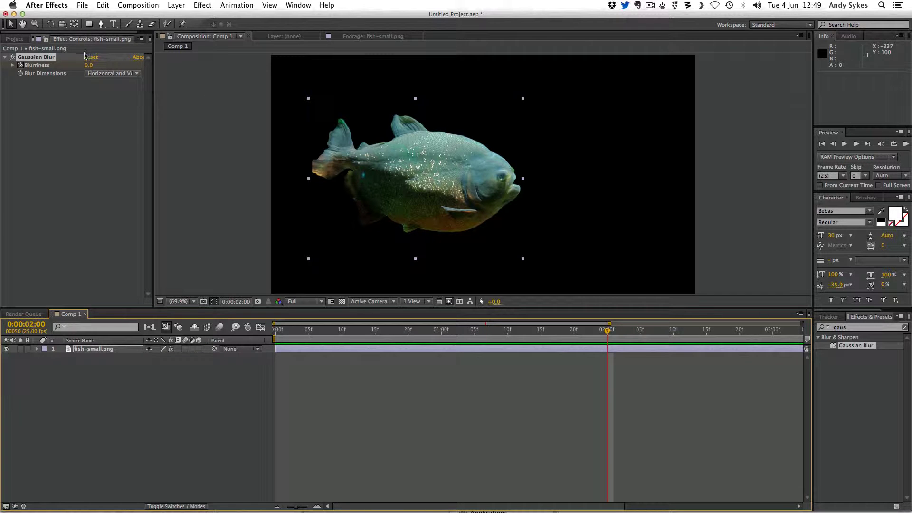
drag(87, 68, 756, 63)
Return to the start and RAM-preview the blur animation
key(super+z)
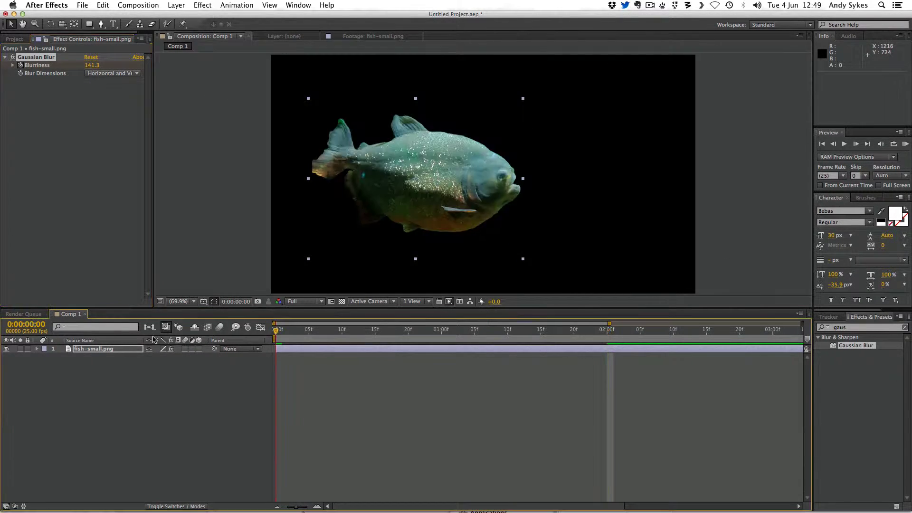
key(Home)
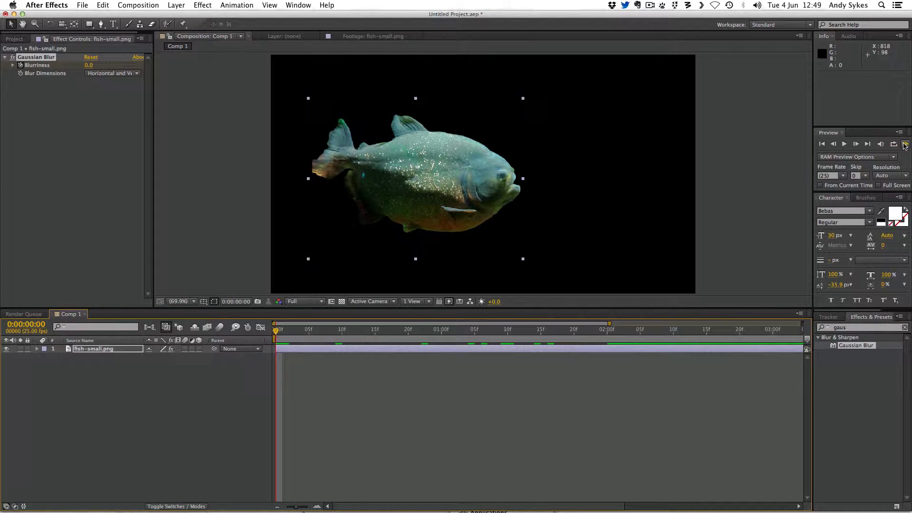
click(905, 145)
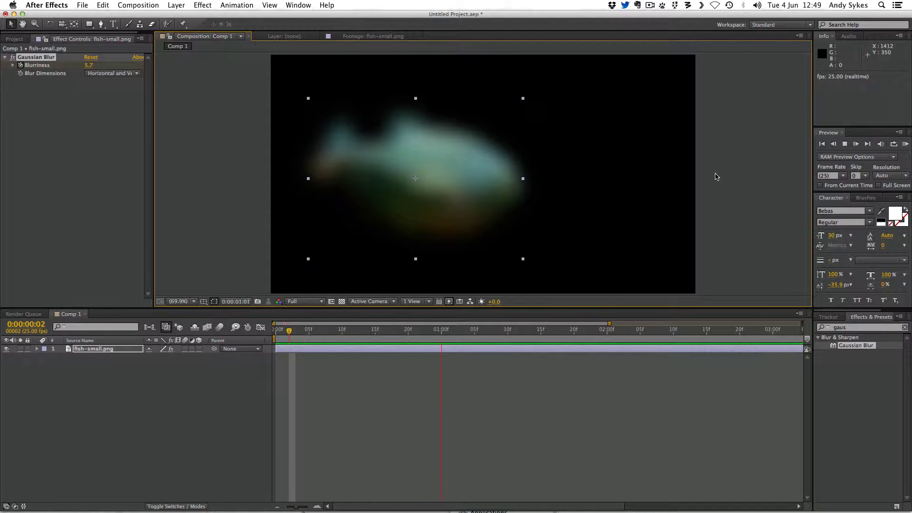
key(space)
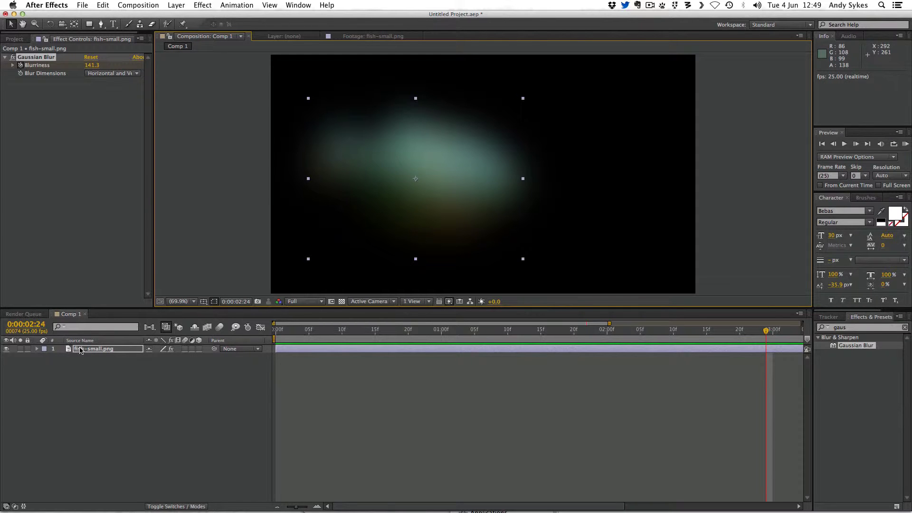
Reselect fish-small.png and toggle U and Shift+P to reveal its Blurriness keyframes and Position
click(82, 365)
click(86, 353)
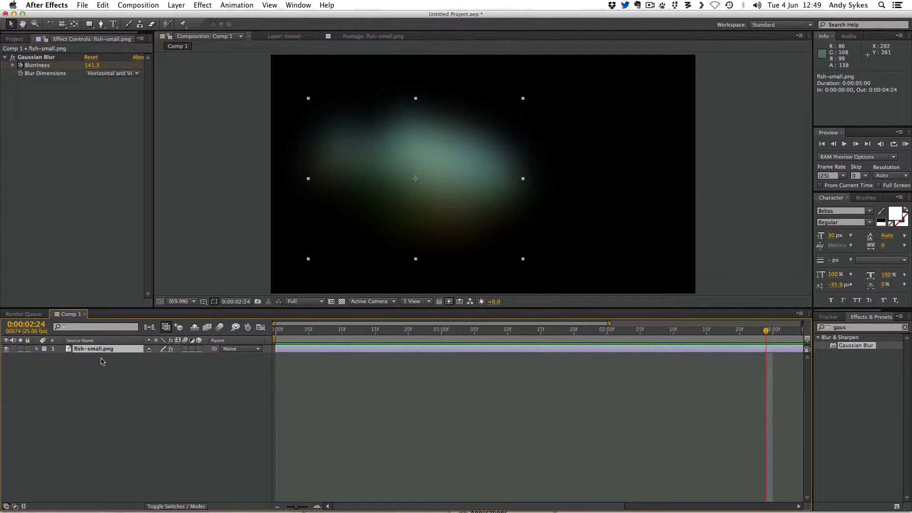
key(u)
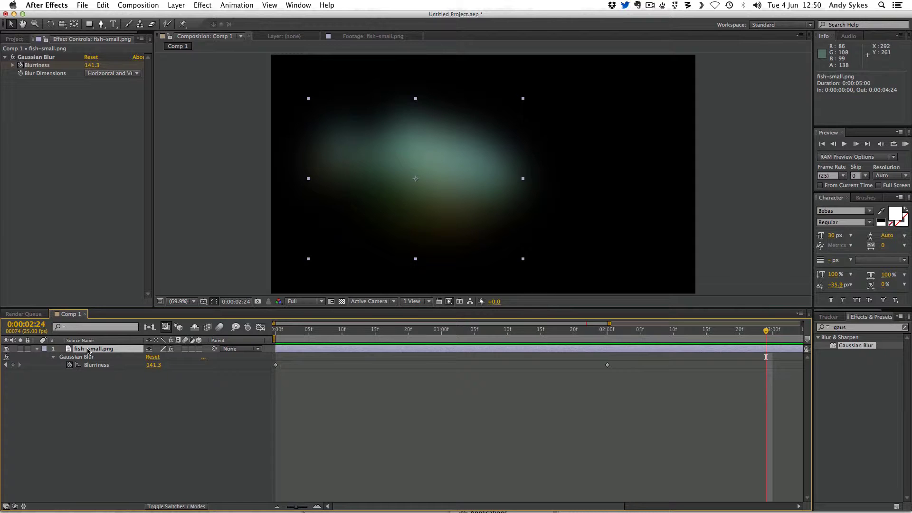
key(shift+p)
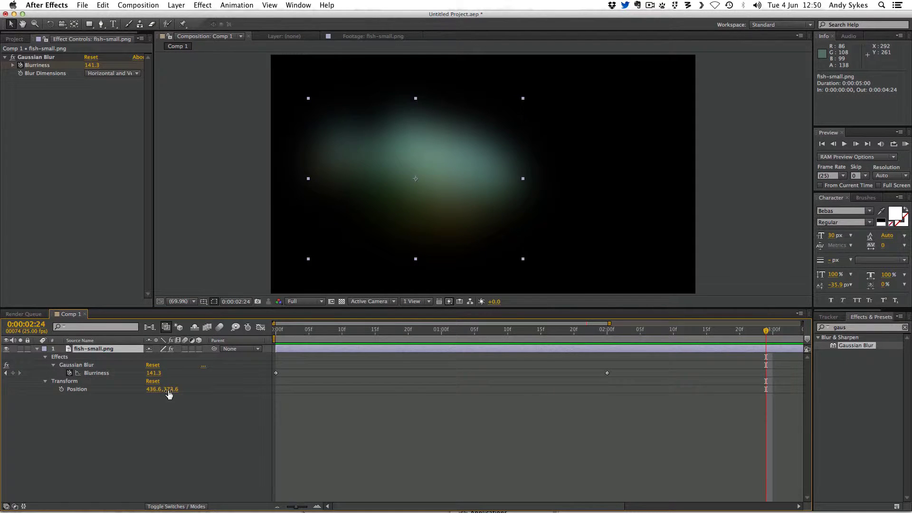
key(u)
key(u)
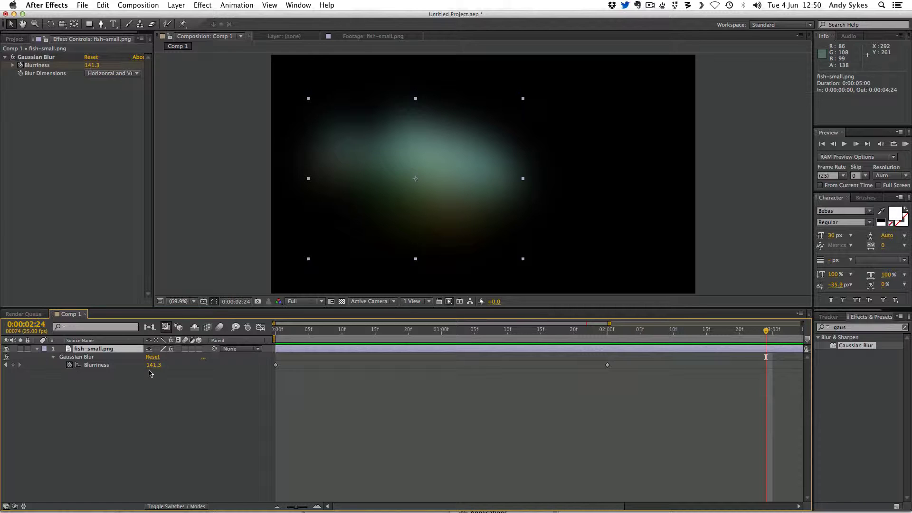
key(shift+p)
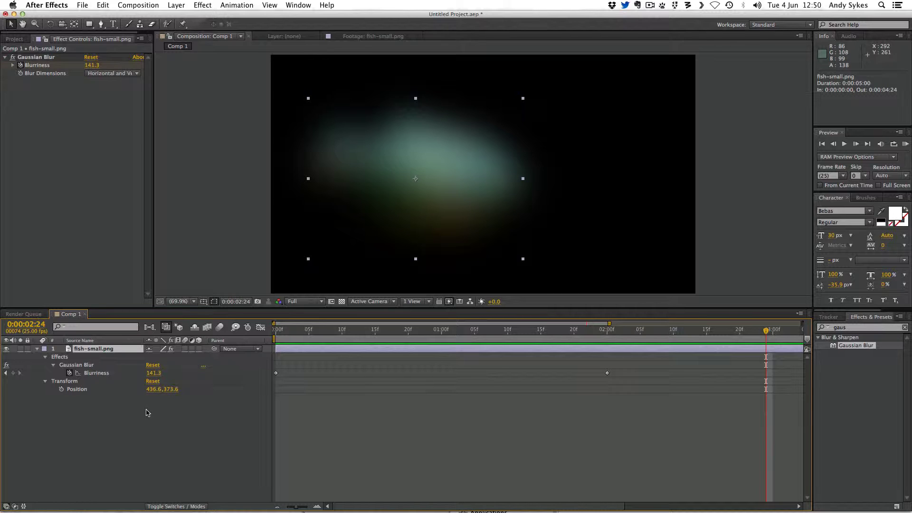
key(u)
key(u)
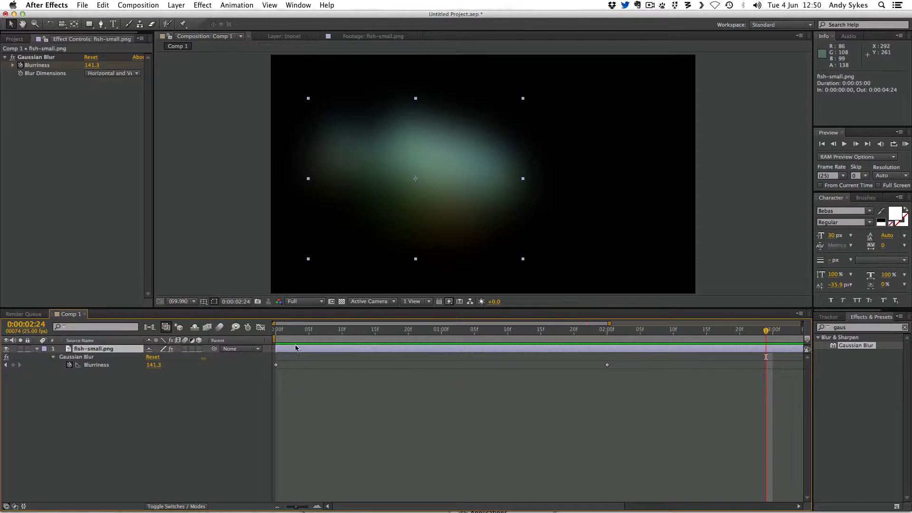
Move the peak Blurriness keyframe out to 4:24 after a quick preview
key(space)
key(space)
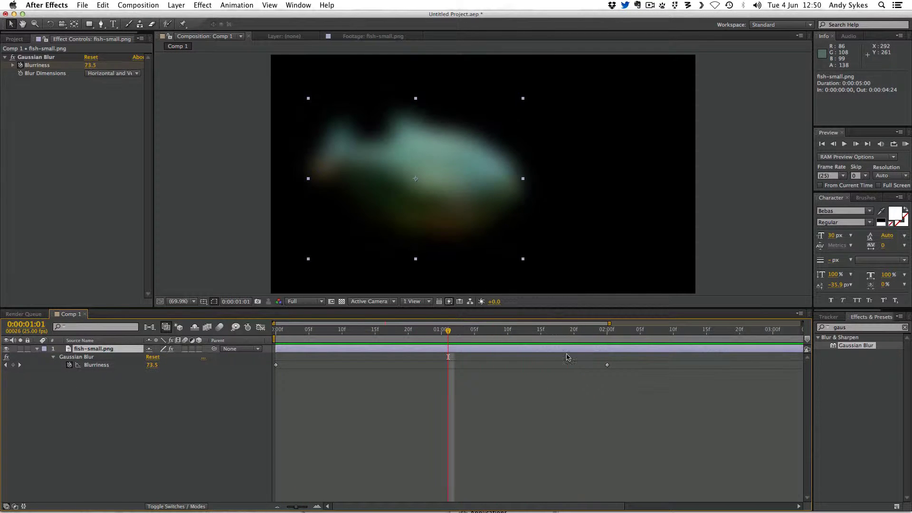
drag(608, 366, 448, 349)
key(space)
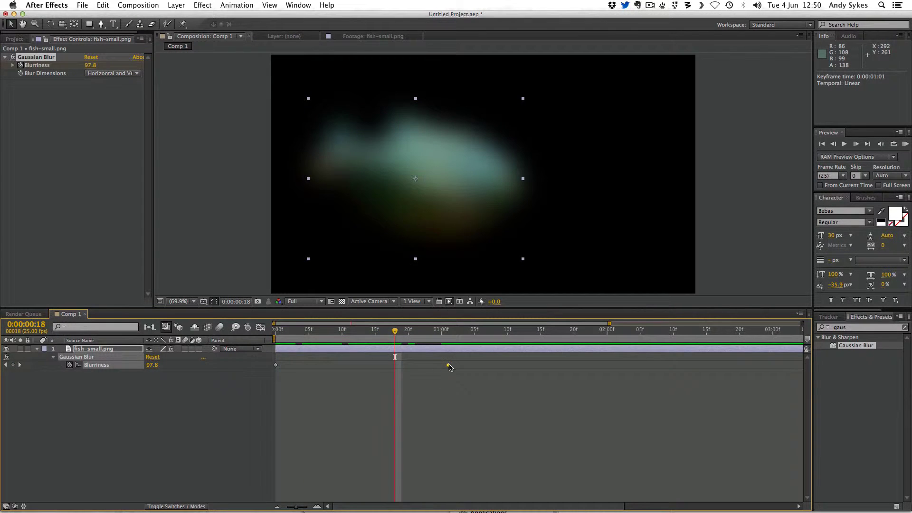
drag(468, 365, 794, 375)
Check the blur at 0:00:02:24, then preview the longer ramp from the first frame
drag(786, 331, 464, 336)
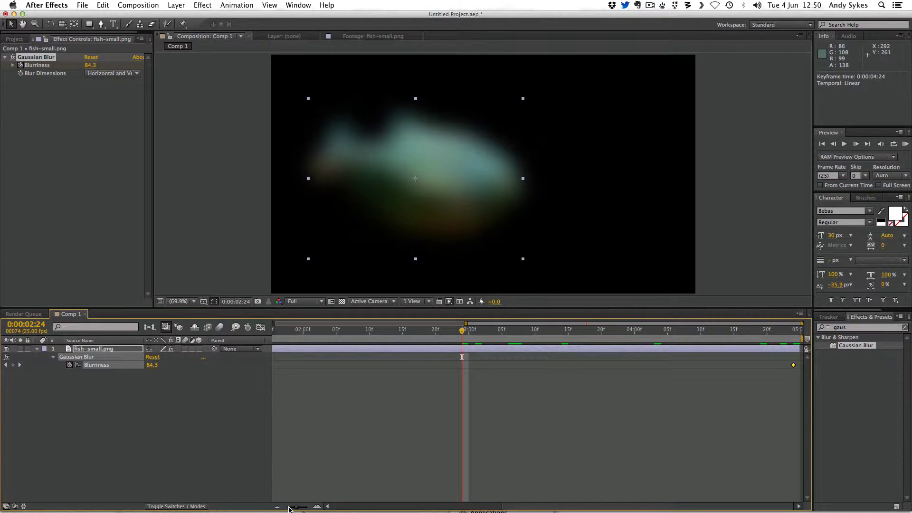
mouse_move(289, 508)
mouse_down()
mouse_move(309, 508)
mouse_move(287, 509)
mouse_up()
key(Home)
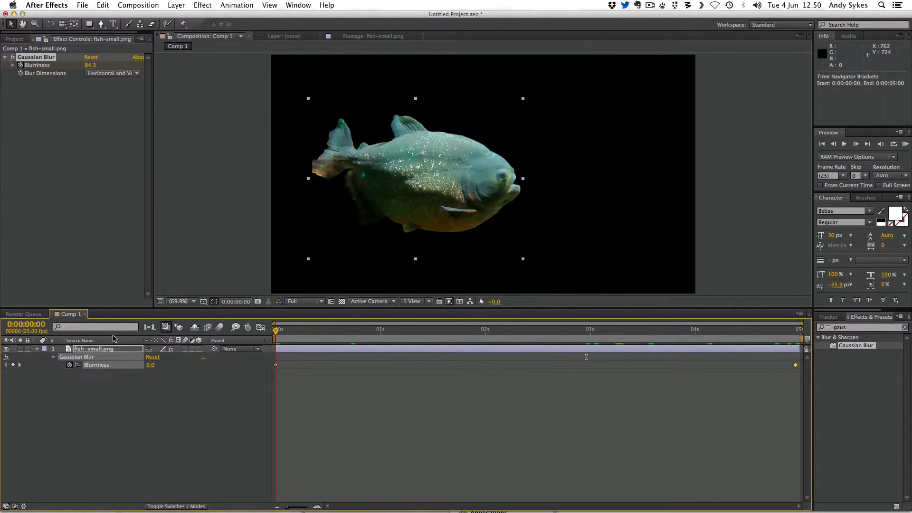
key(space)
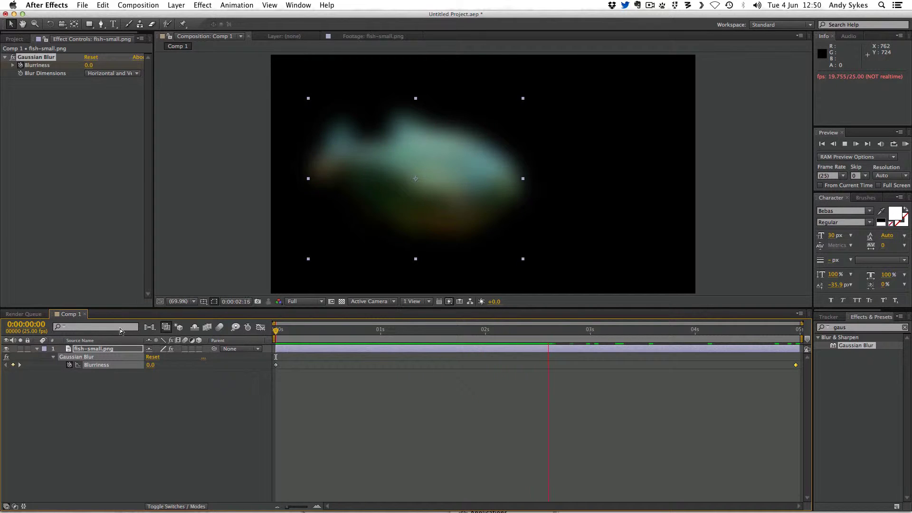
key(space)
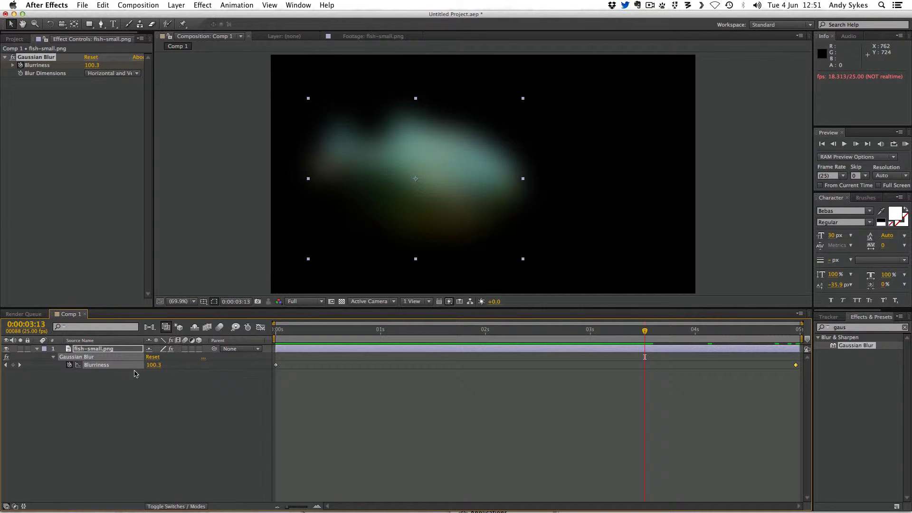
click(113, 124)
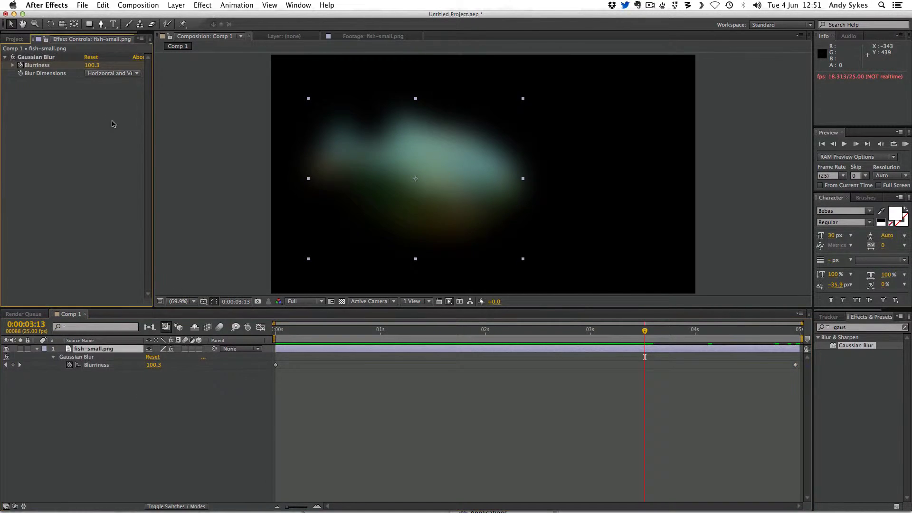
click(50, 58)
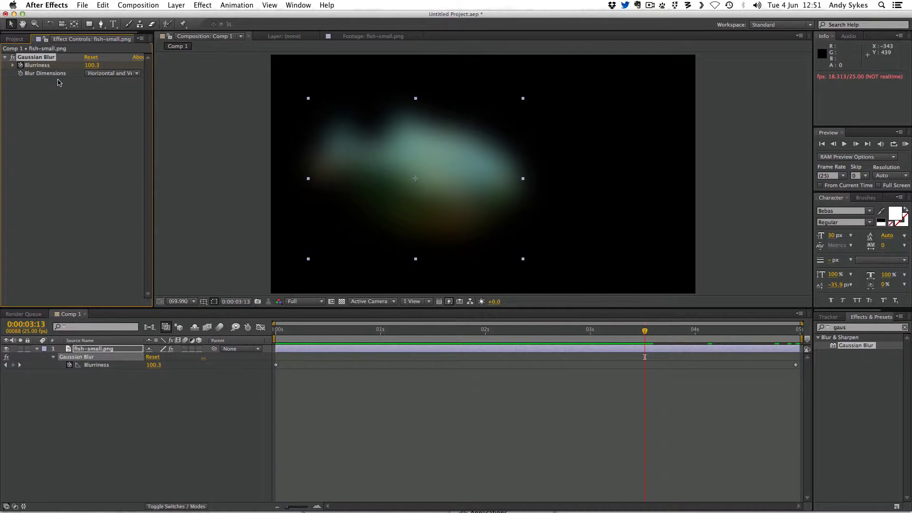
Delete Gaussian Blur and apply CC Kaleida, found by searching 'ka', to the fish
key(Delete)
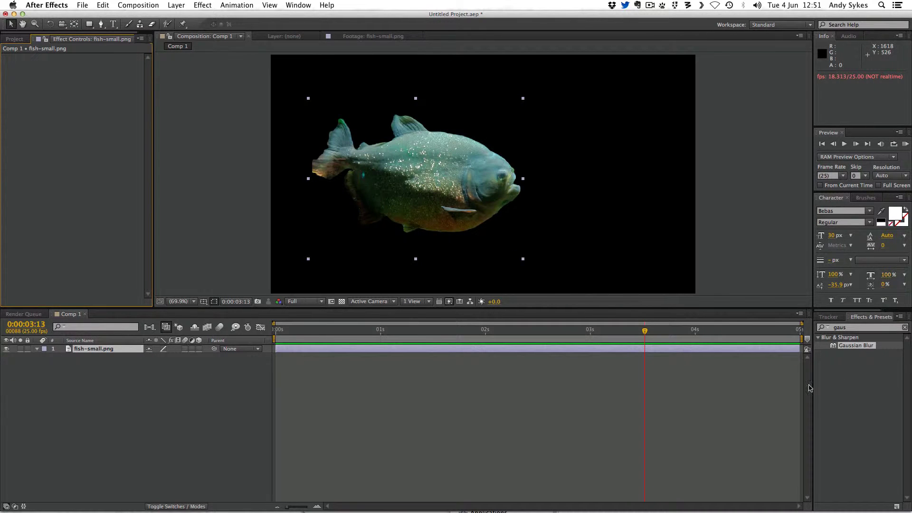
click(841, 327)
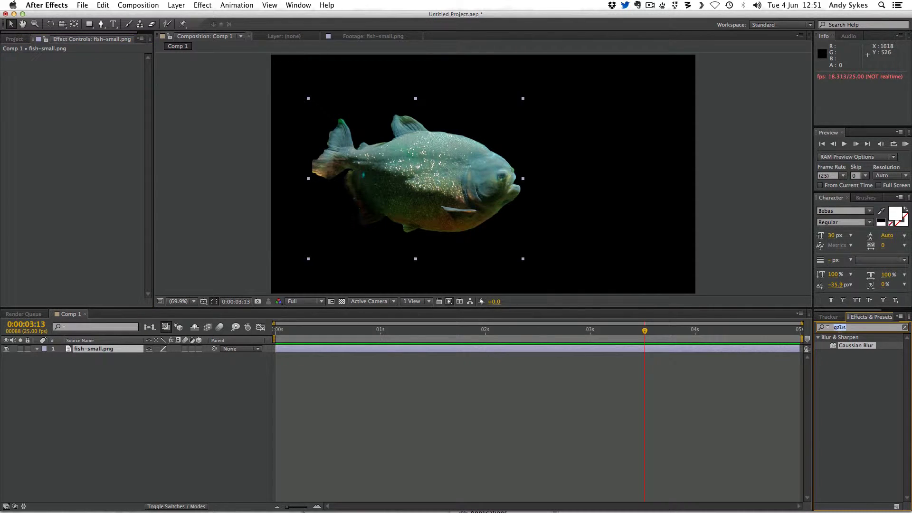
text(kal)
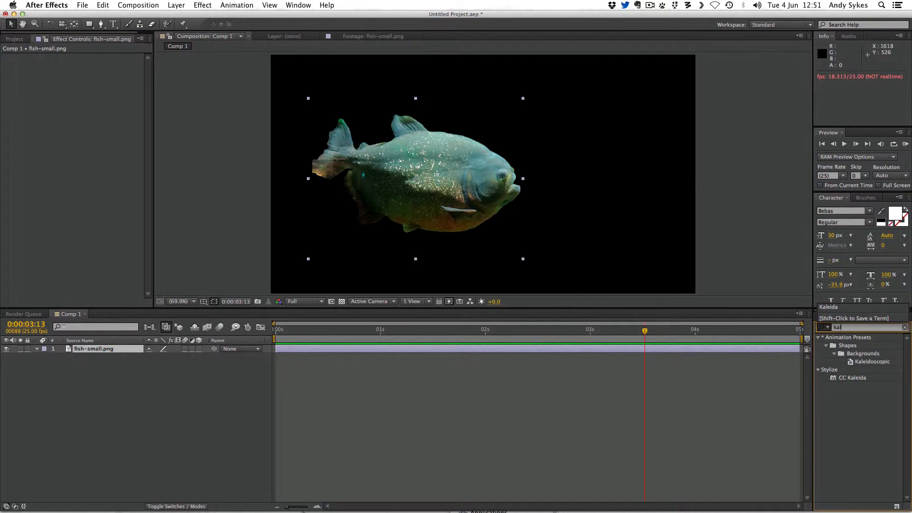
click(852, 378)
drag(835, 370, 396, 187)
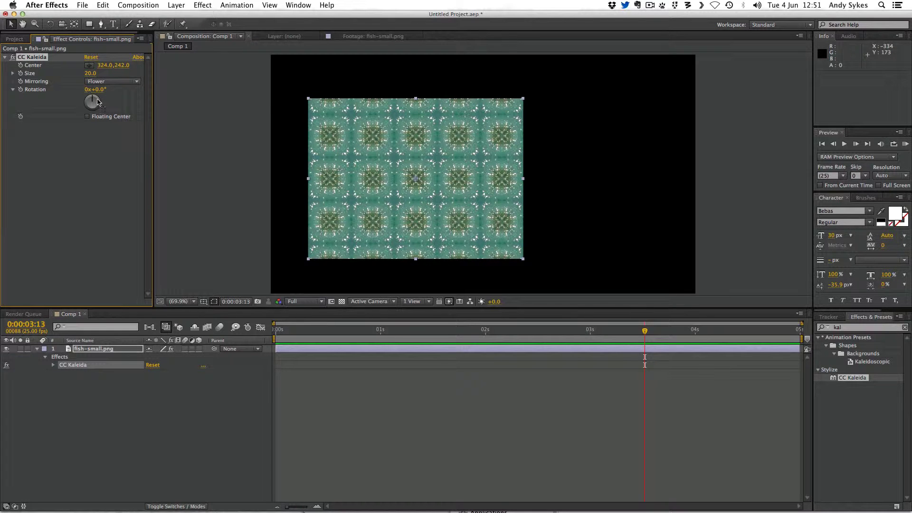
Turn Rotation to 2x+95°, try Unfold, Wheel and Fish Head mirroring, then return to Flower
mouse_move(99, 100)
mouse_down()
mouse_move(86, 103)
mouse_move(94, 96)
mouse_move(97, 107)
mouse_move(86, 99)
mouse_move(99, 92)
mouse_up()
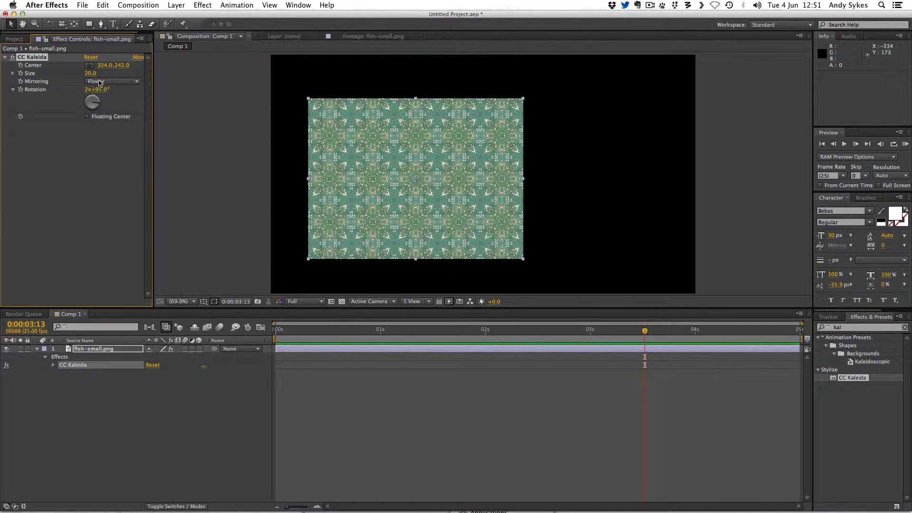
click(99, 82)
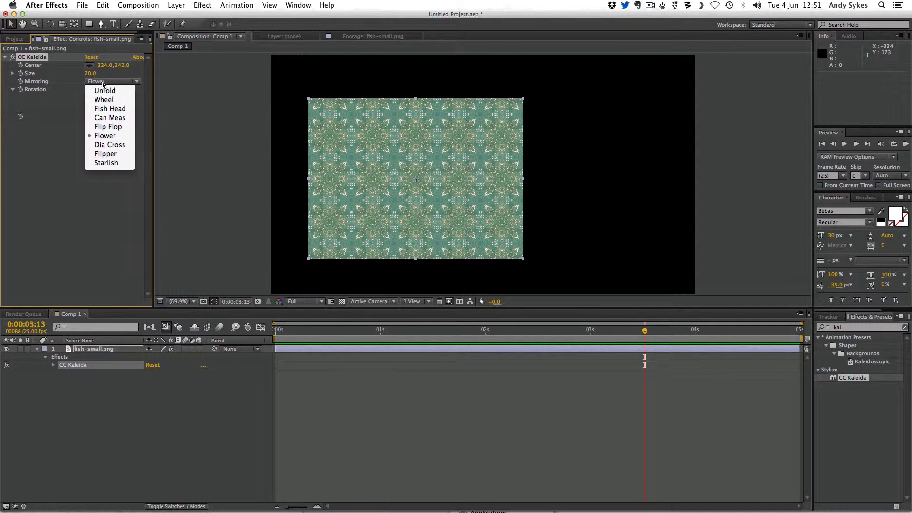
click(105, 91)
click(101, 84)
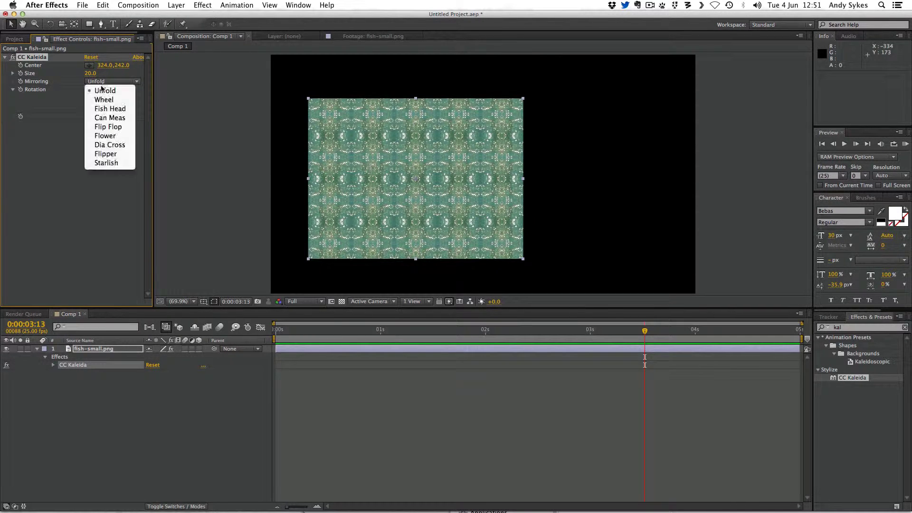
click(105, 98)
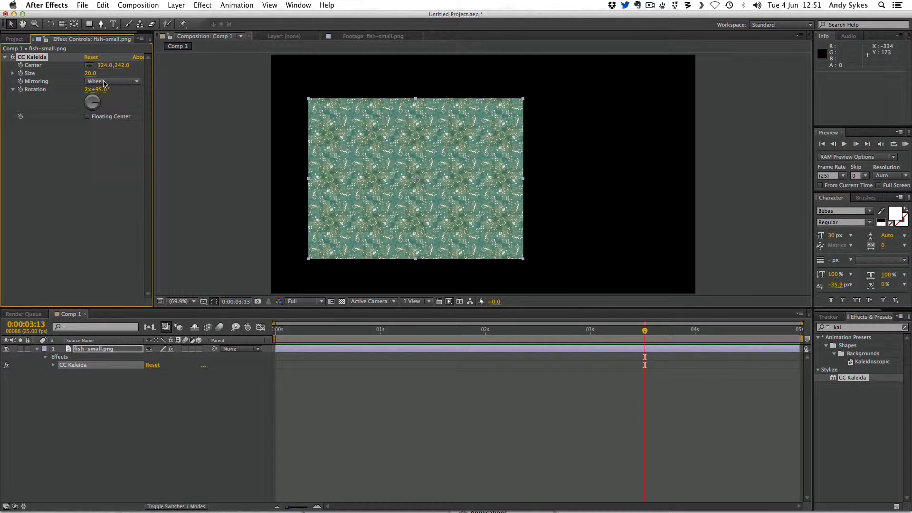
click(104, 84)
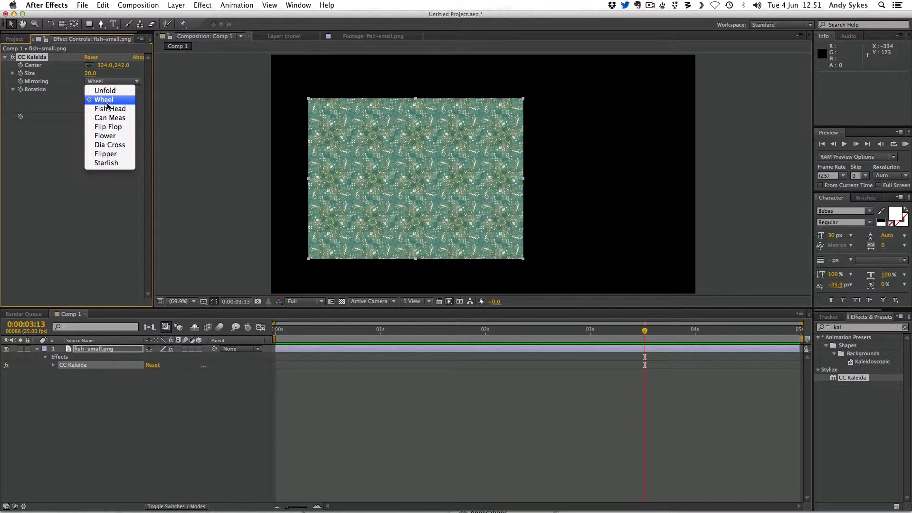
click(110, 106)
click(111, 83)
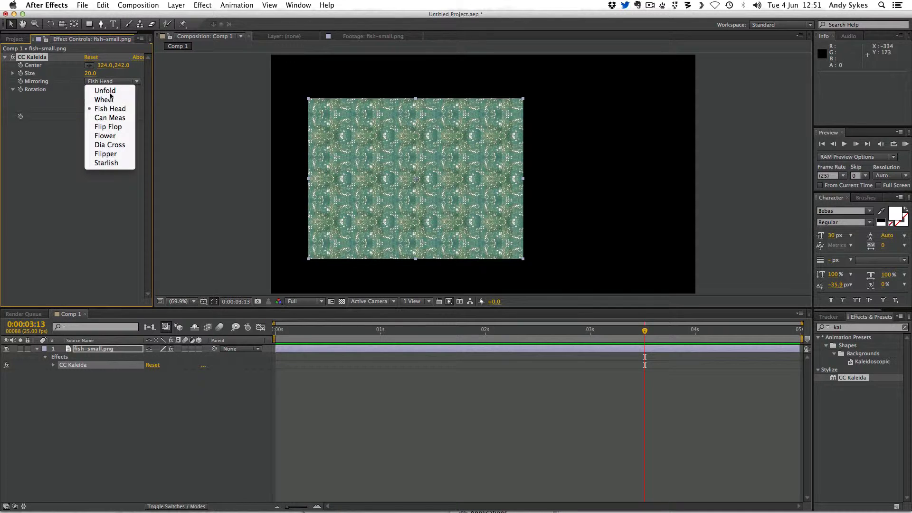
click(114, 138)
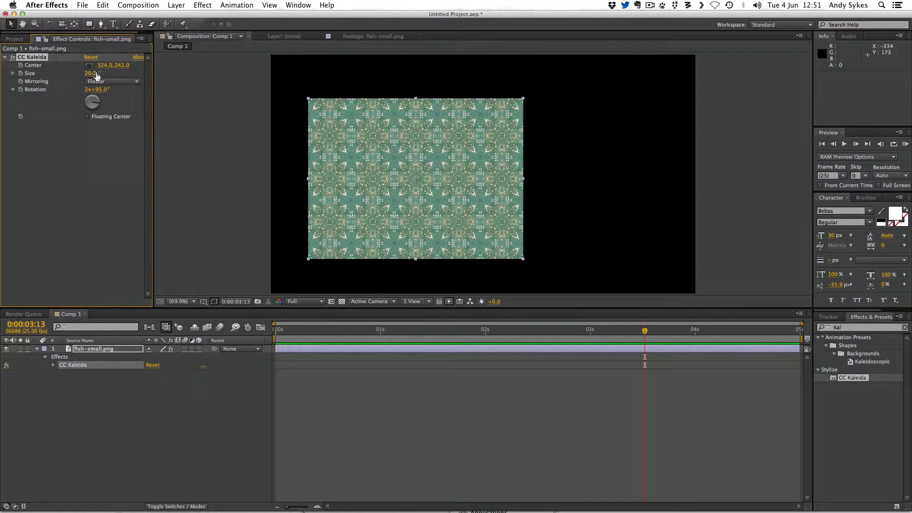
Undo the last change, rotate CC Kaleida to 3x+98° and set Size to 100
key(super+z)
drag(90, 76, 497, 62)
drag(95, 105, 140, 112)
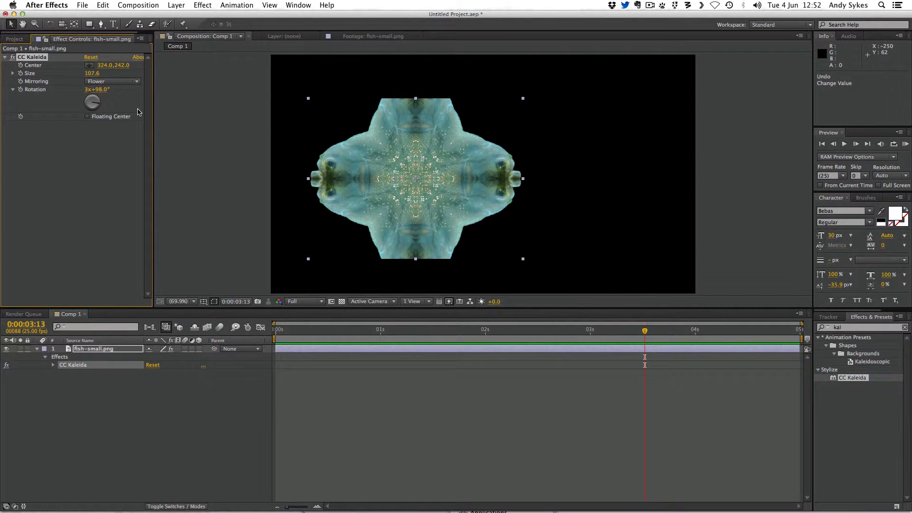
drag(90, 76, 90, 77)
click(113, 139)
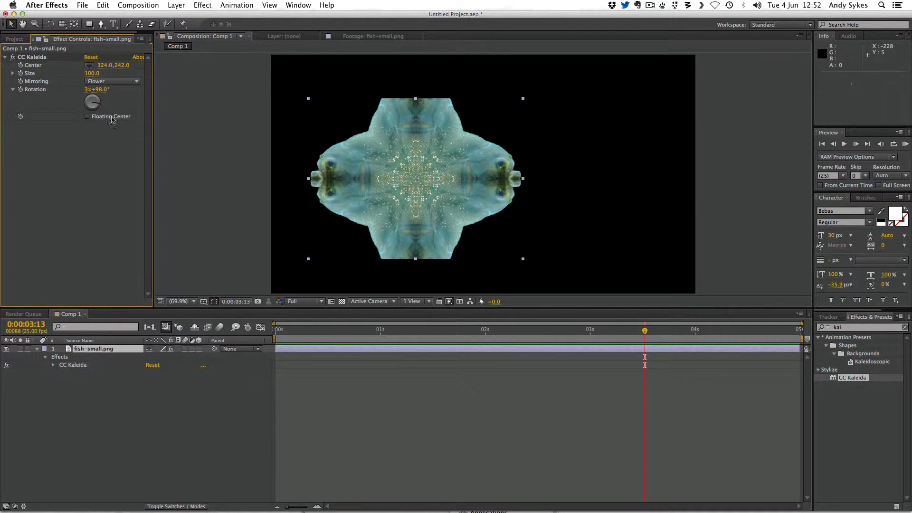
Pick the CC Kaleida Center in the comp, then scrub it to 440.6, 304.4
click(89, 65)
click(484, 155)
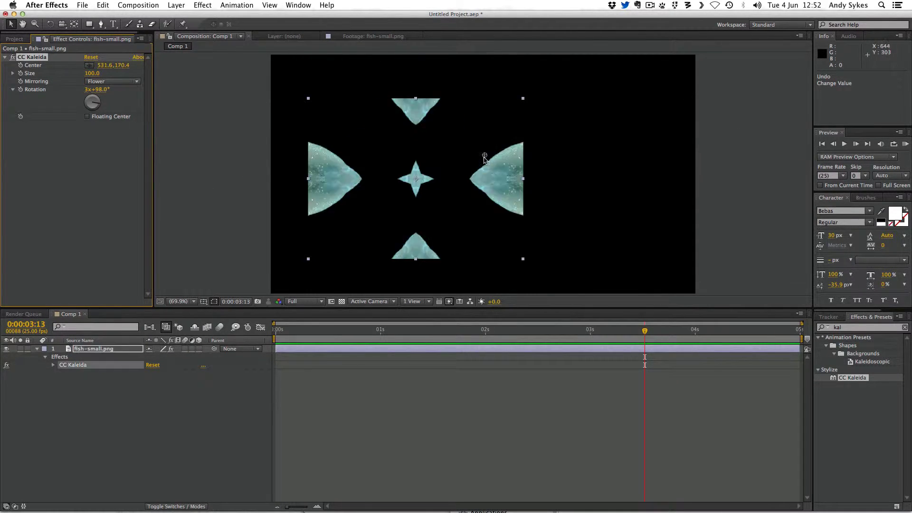
key(Home)
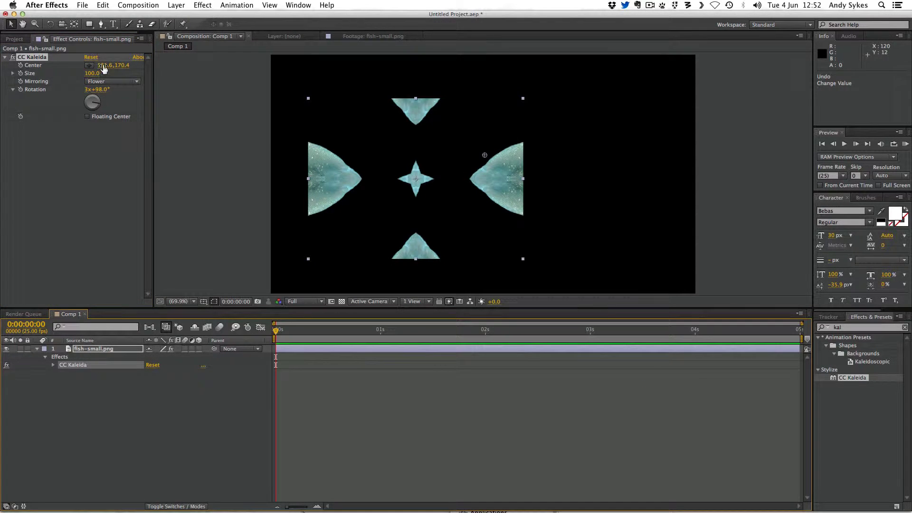
drag(104, 69, 165, 84)
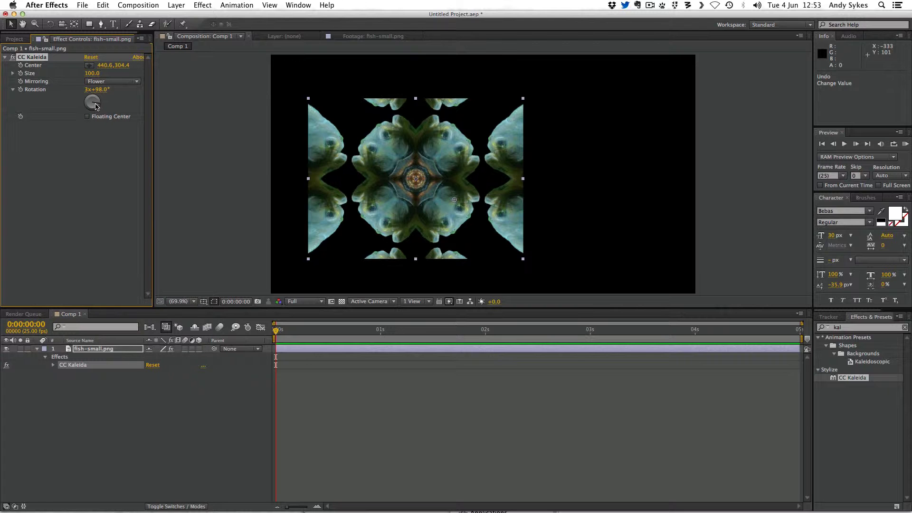
mouse_move(94, 102)
mouse_down()
mouse_move(101, 101)
mouse_move(93, 112)
mouse_move(72, 111)
mouse_move(86, 95)
mouse_move(105, 107)
mouse_up()
Try CC Kaleida mirroring styles Unfold, Wheel, Fish Head and Flip Flop
click(97, 83)
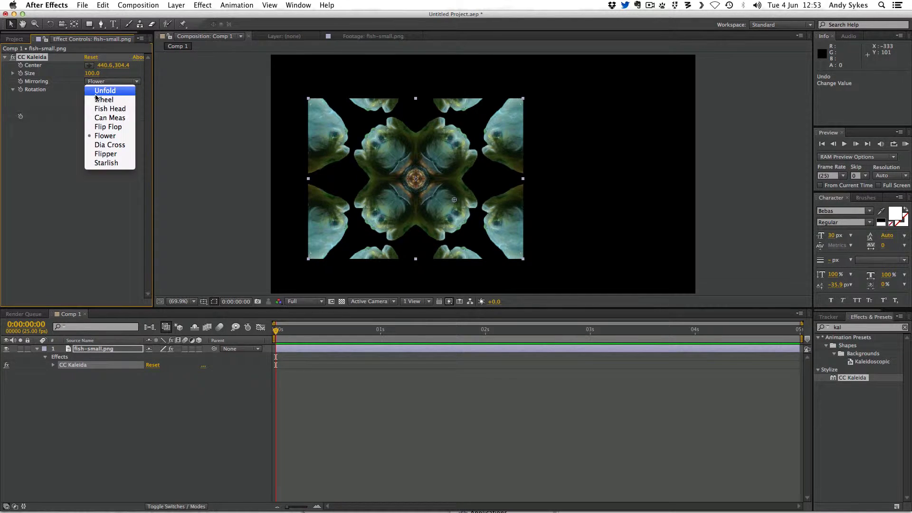
click(102, 91)
click(98, 83)
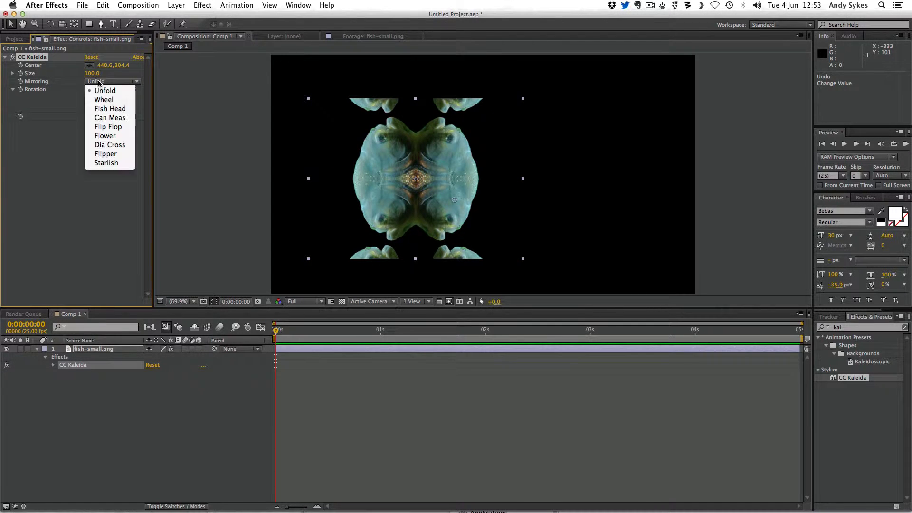
click(101, 90)
click(100, 84)
click(103, 111)
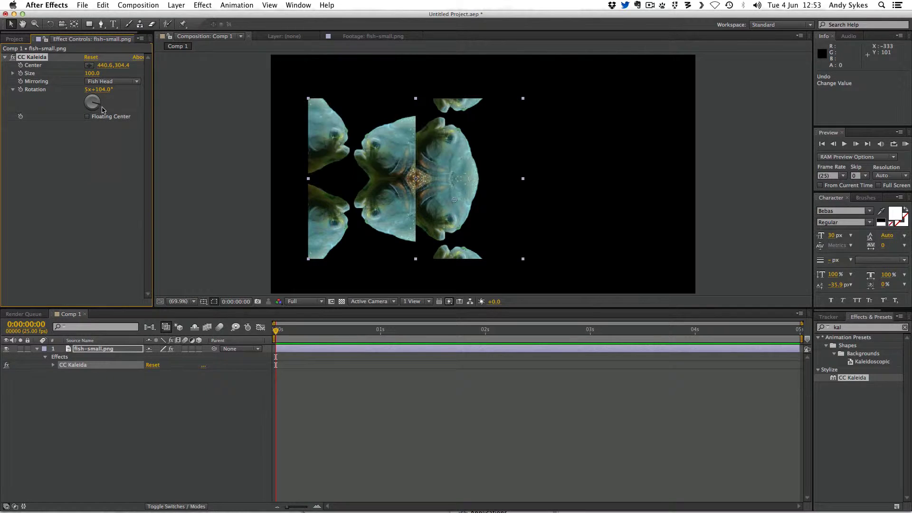
click(101, 80)
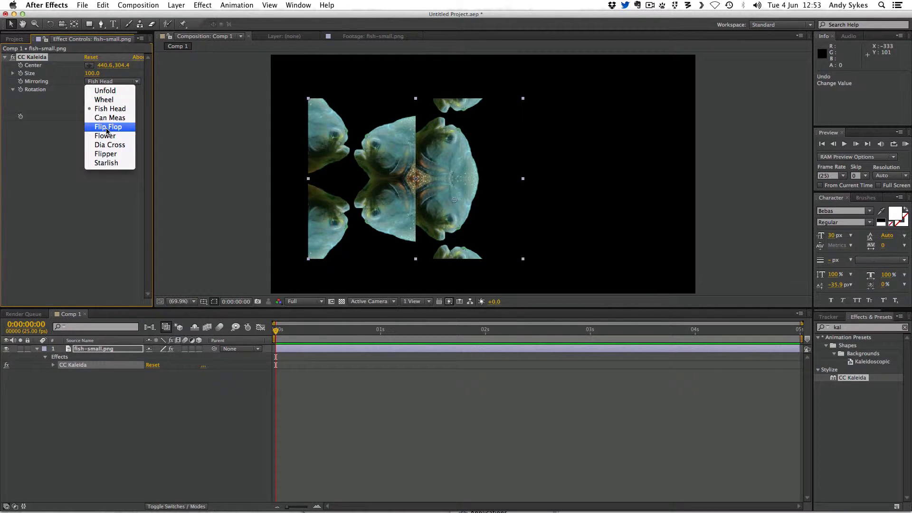
click(109, 124)
Preview Dia Cross and Starlish mirroring, then settle on Flower
click(106, 82)
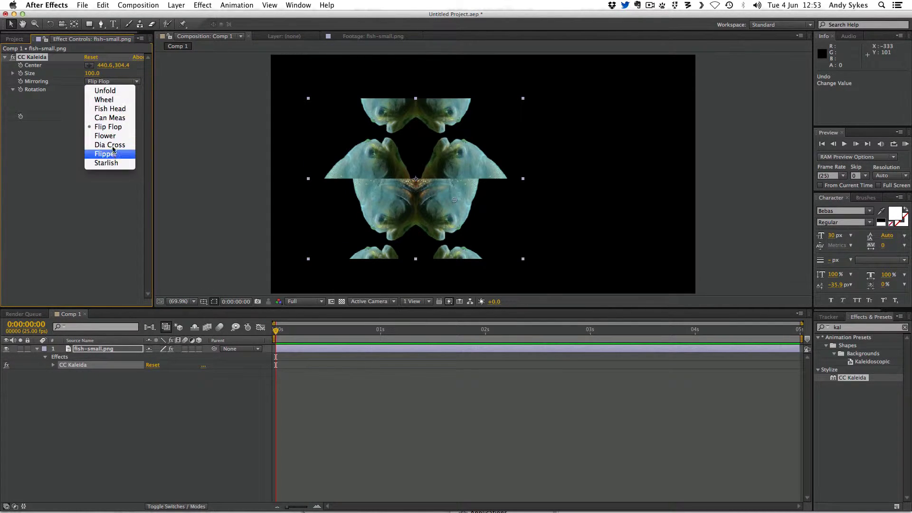
click(106, 145)
click(113, 82)
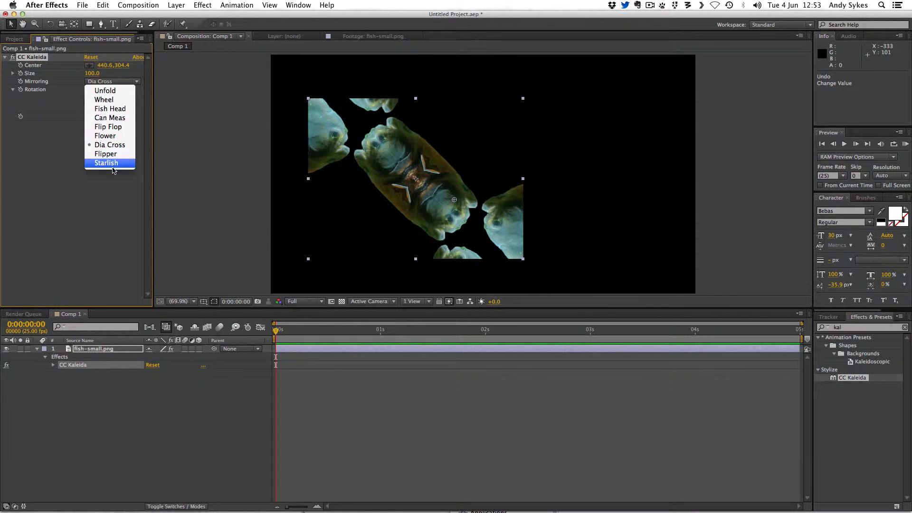
click(113, 163)
click(113, 82)
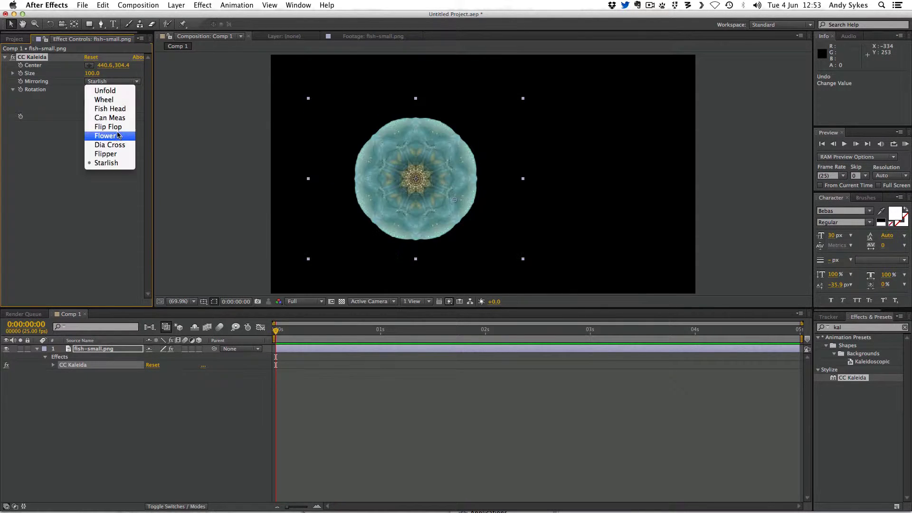
click(114, 135)
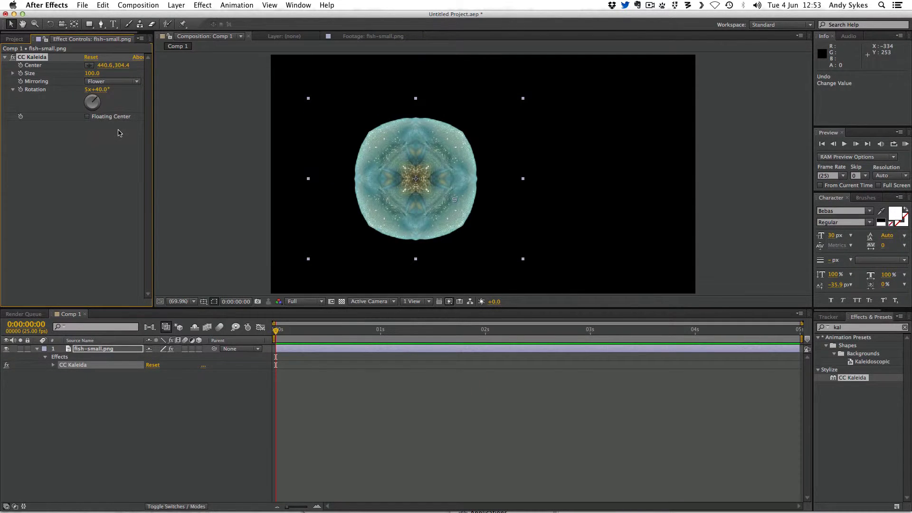
Reset the CC Kaleida Rotation to 0x+0.0° and scrub through the kaleidoscope
right_click(98, 91)
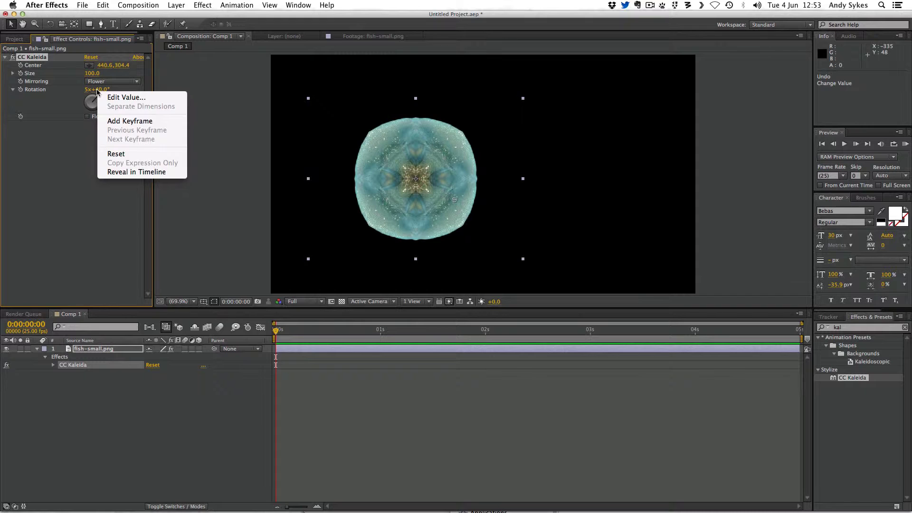
click(115, 154)
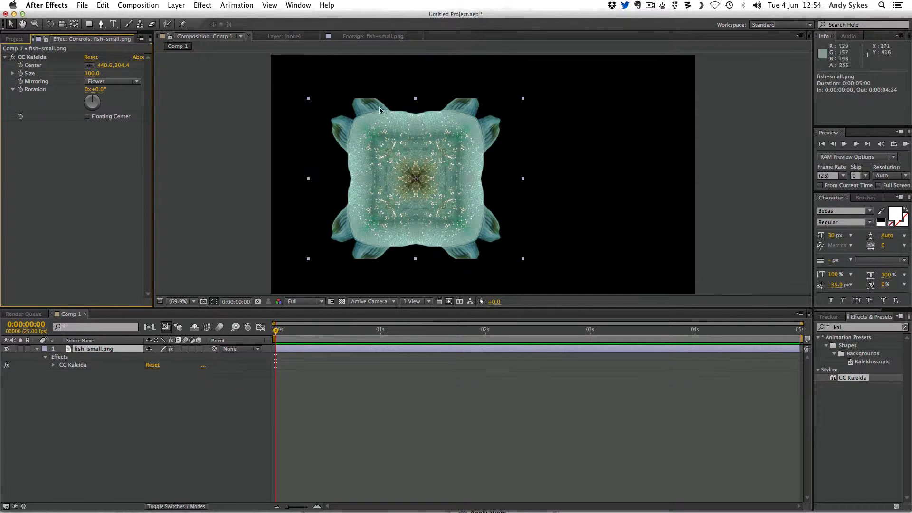
drag(351, 331, 197, 346)
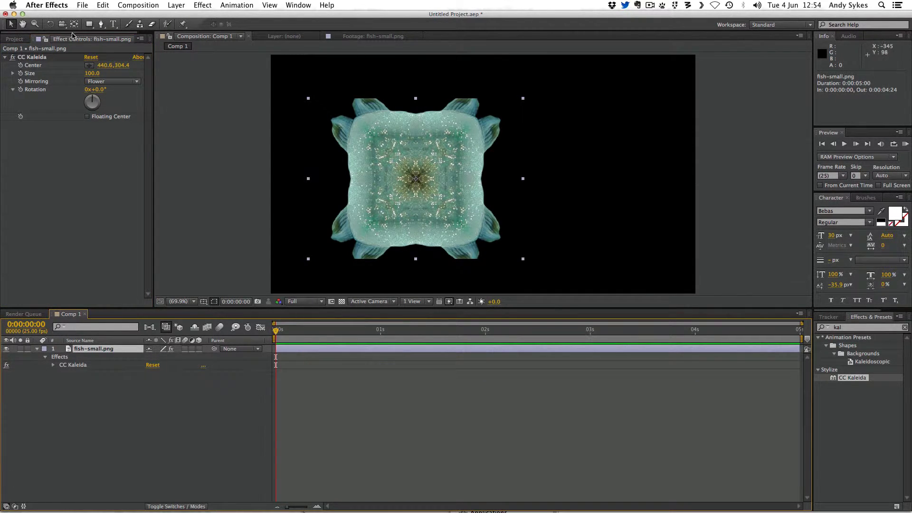
Keyframe Rotation from 0x+0.0° at the start to 1 revolution at 0:00:04:24
click(21, 91)
click(20, 90)
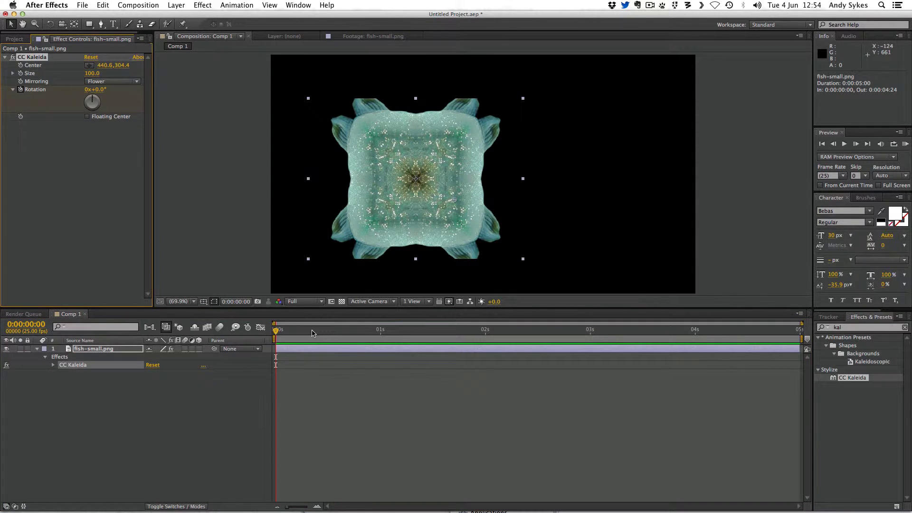
drag(312, 332, 804, 330)
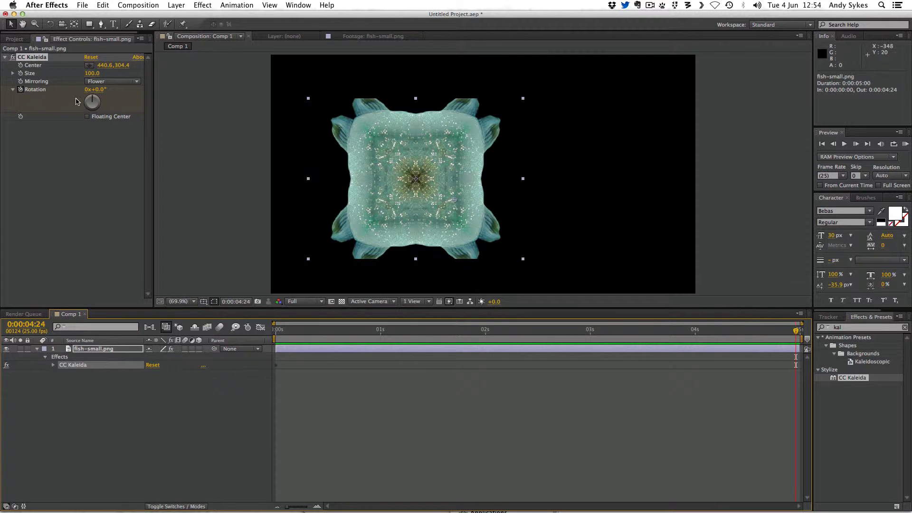
click(88, 91)
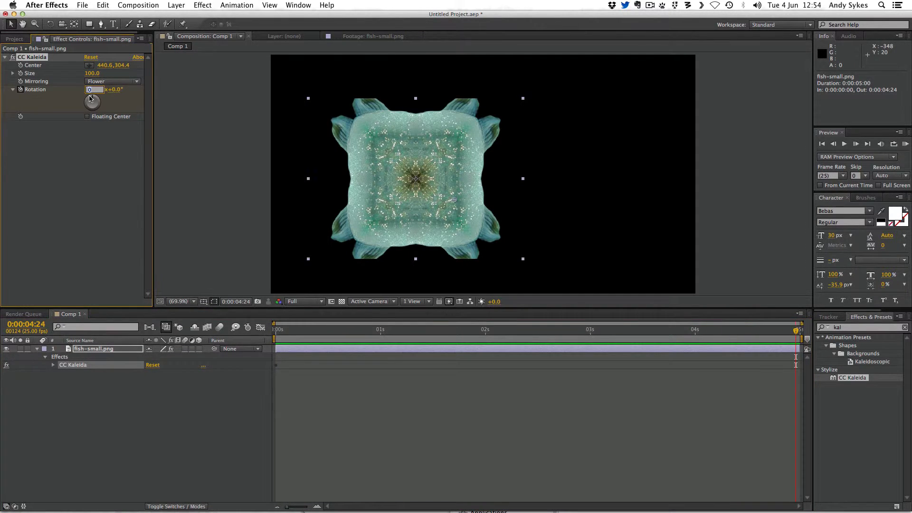
text(1)
key(Return)
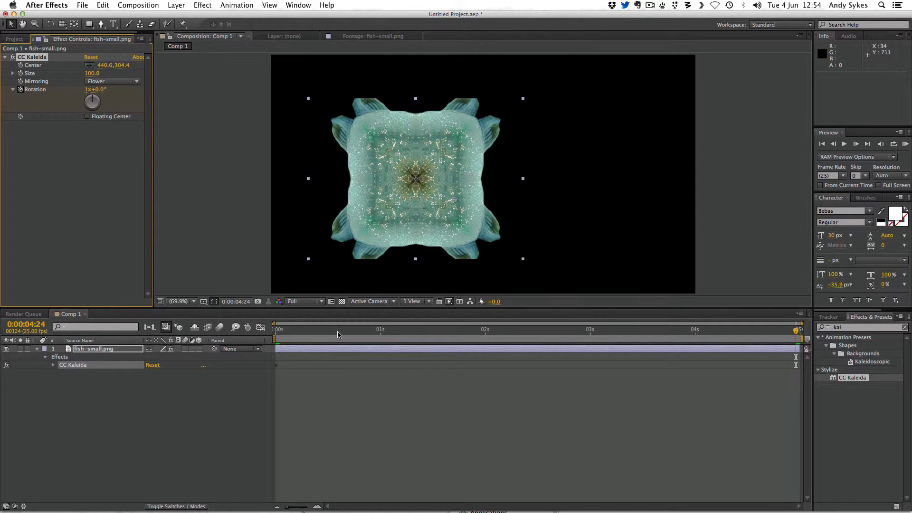
click(249, 336)
key(Home)
key(KP_0)
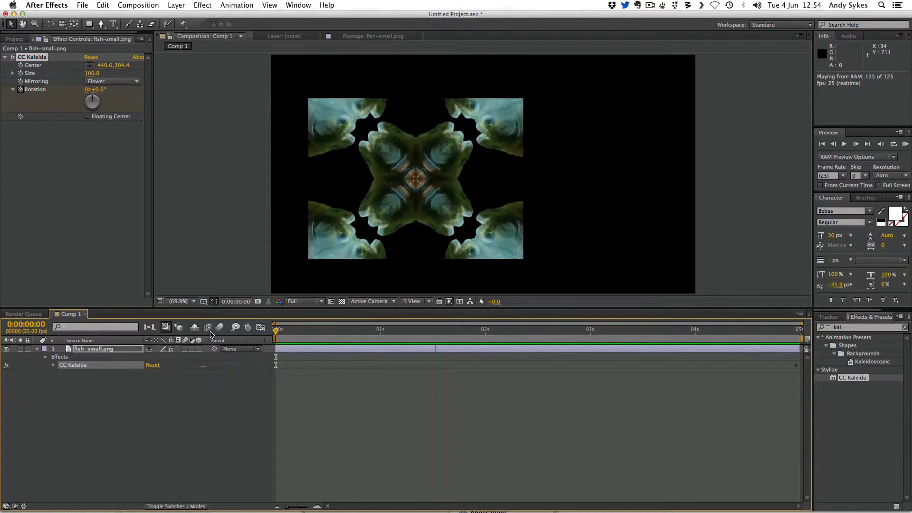
click(305, 327)
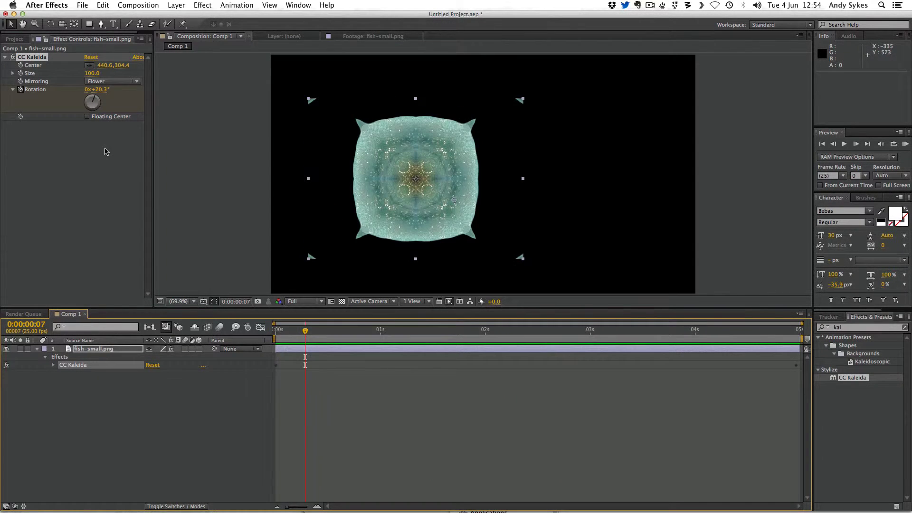
Apply Gaussian Blur to the fish layer with Blurriness 31.3
click(833, 328)
text(gau)
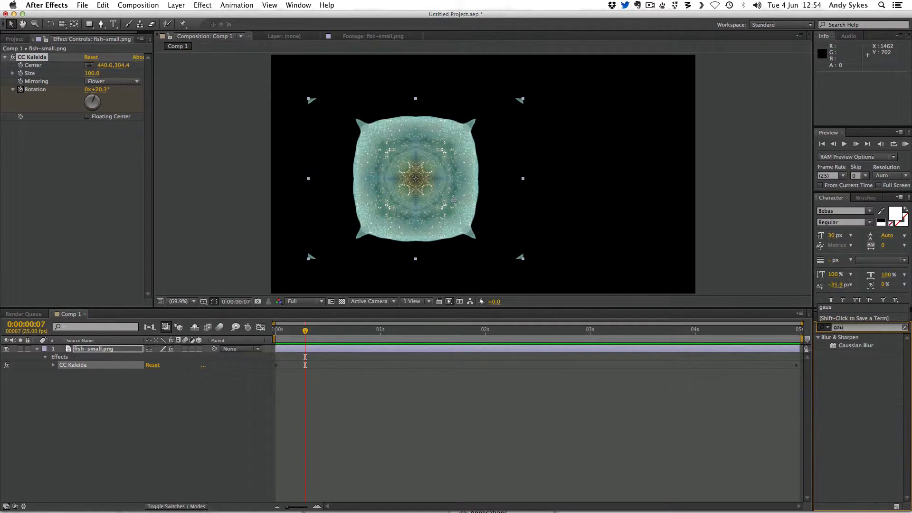
drag(864, 350, 107, 196)
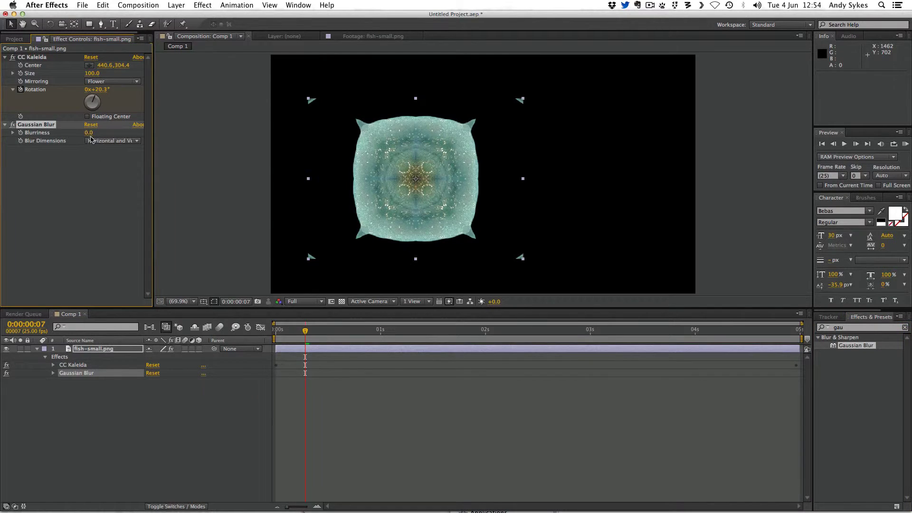
drag(89, 132, 229, 130)
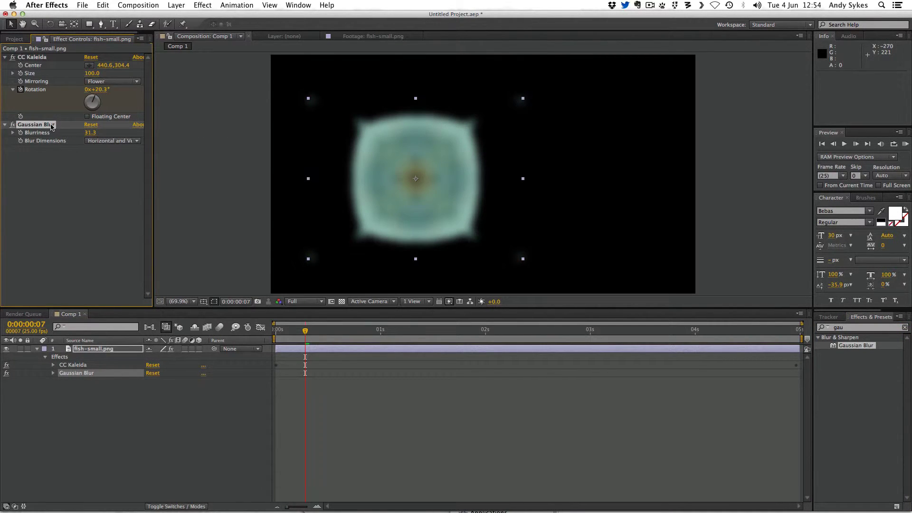
Test Gaussian Blur before CC Kaleida, return it below, and play the result
drag(52, 127, 39, 100)
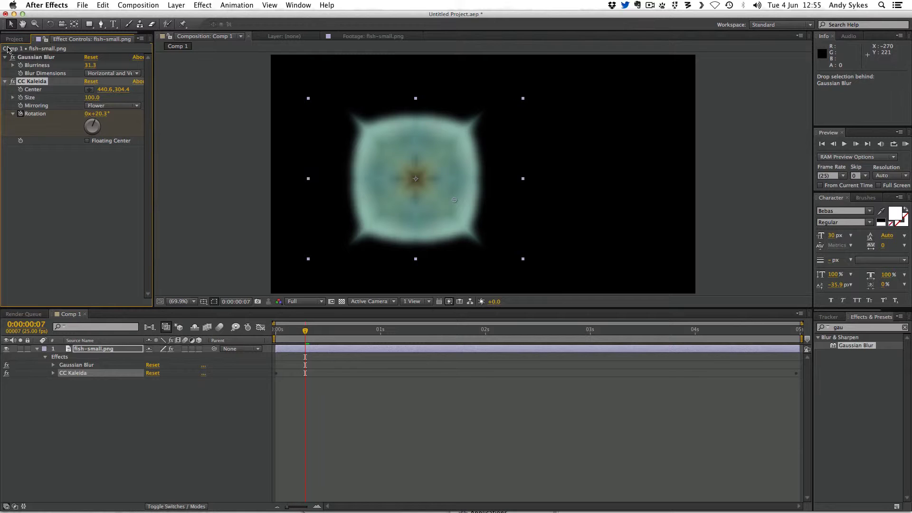
drag(28, 57, 27, 180)
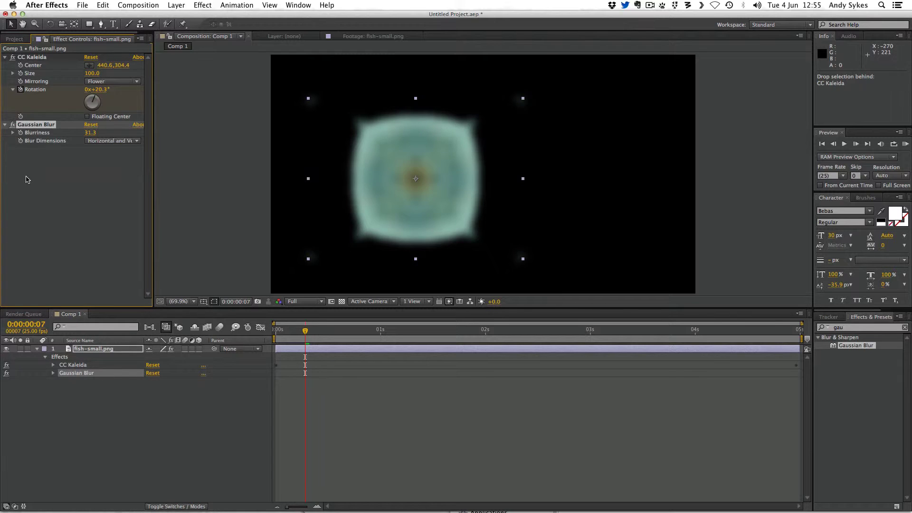
key(space)
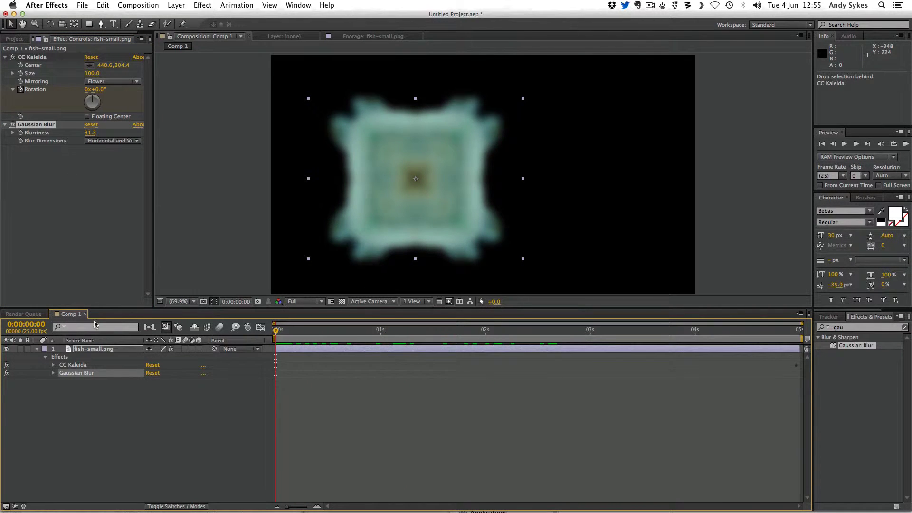
Delete the fish-small.png layer from Comp 1
click(90, 350)
key(Delete)
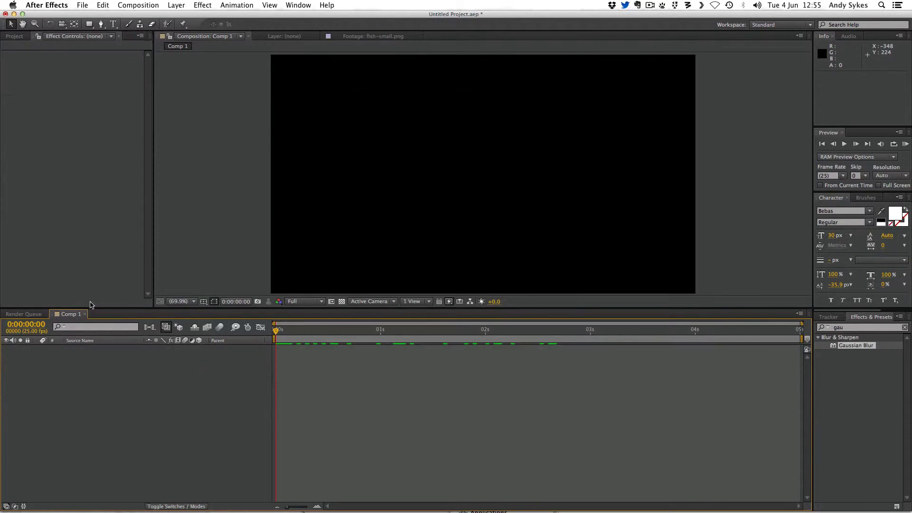
right_click(115, 359)
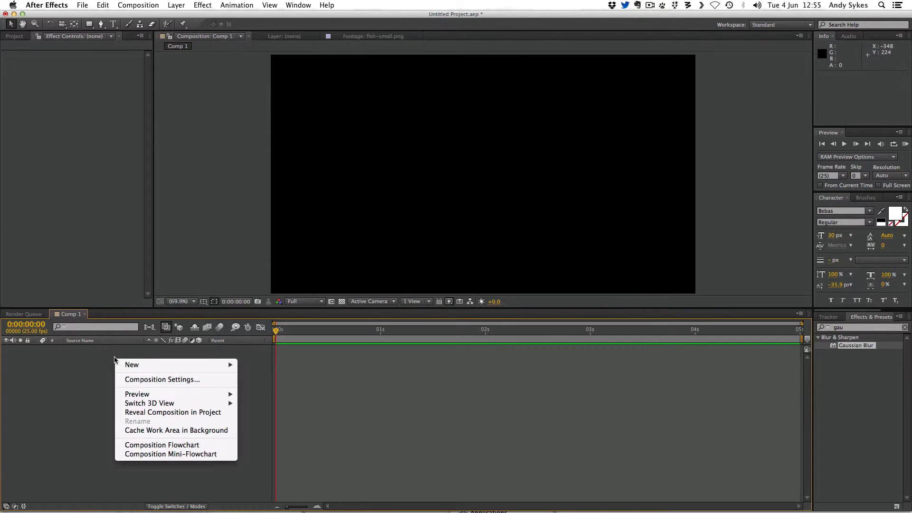
click(85, 358)
right_click(85, 358)
mouse_move(100, 365)
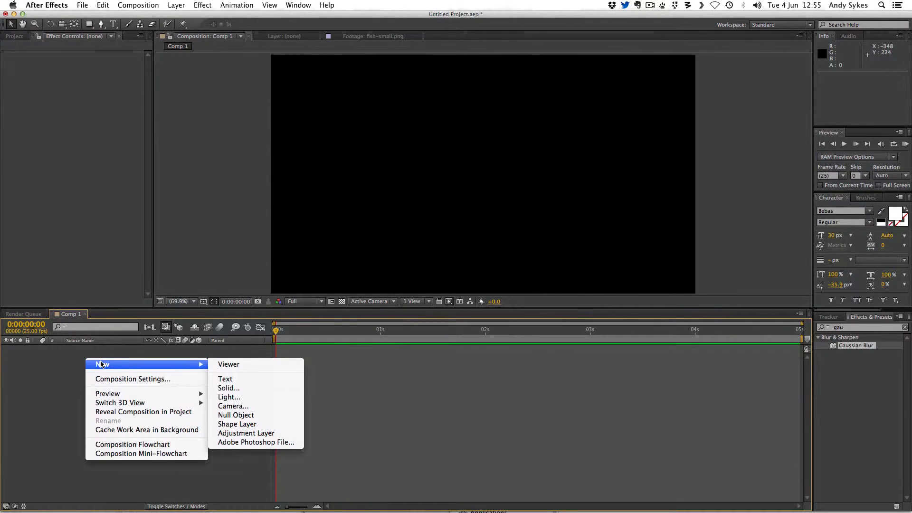
click(49, 364)
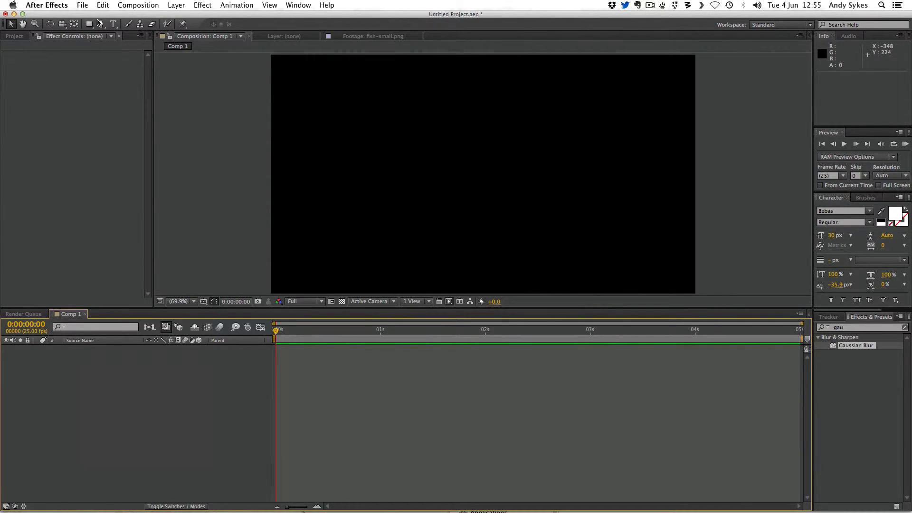
Add a white 1280x720 solid named White Solid 1 via Layer > New > Solid
click(177, 6)
mouse_move(179, 17)
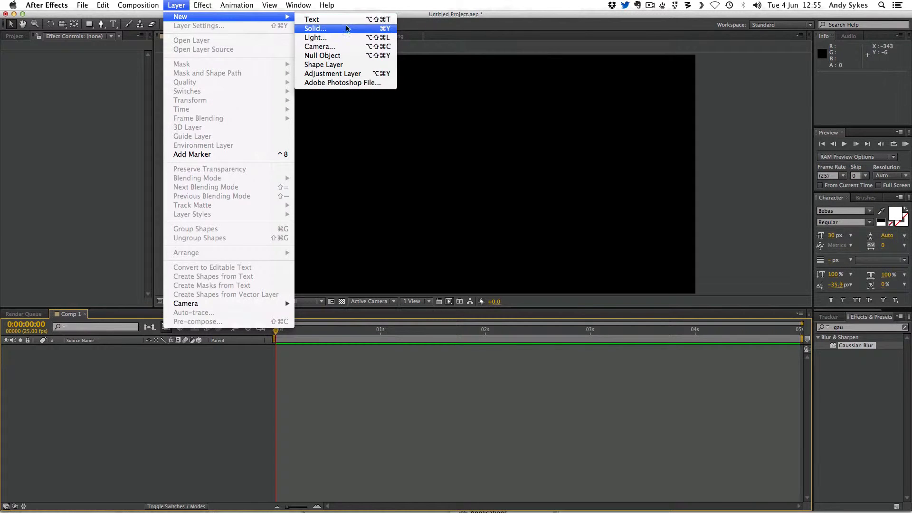
click(316, 28)
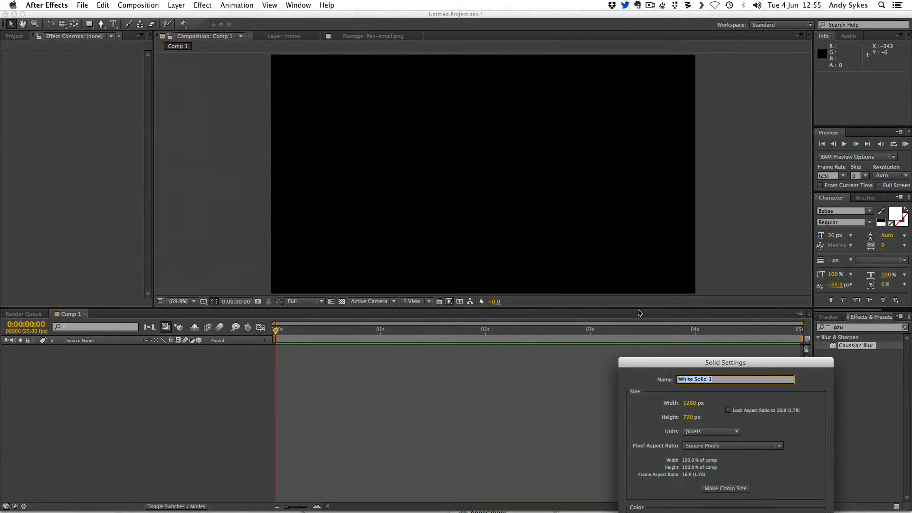
drag(687, 362, 513, 171)
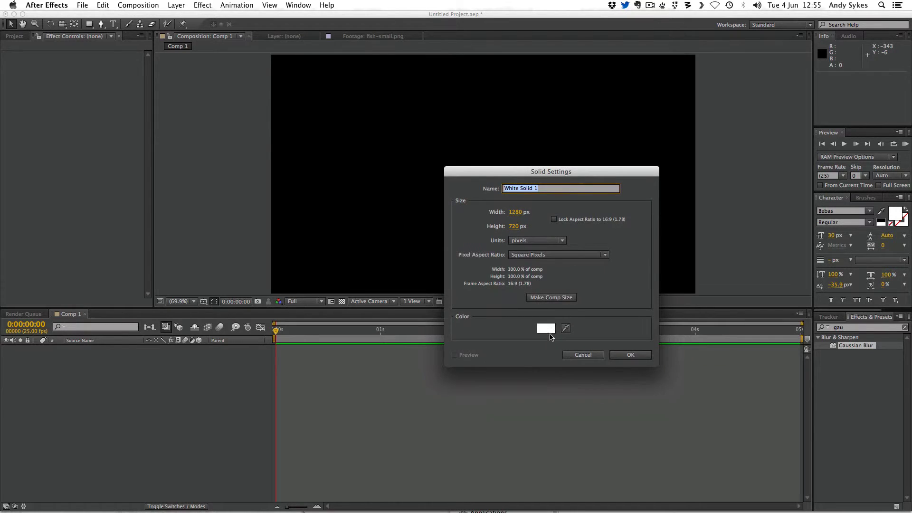
click(643, 354)
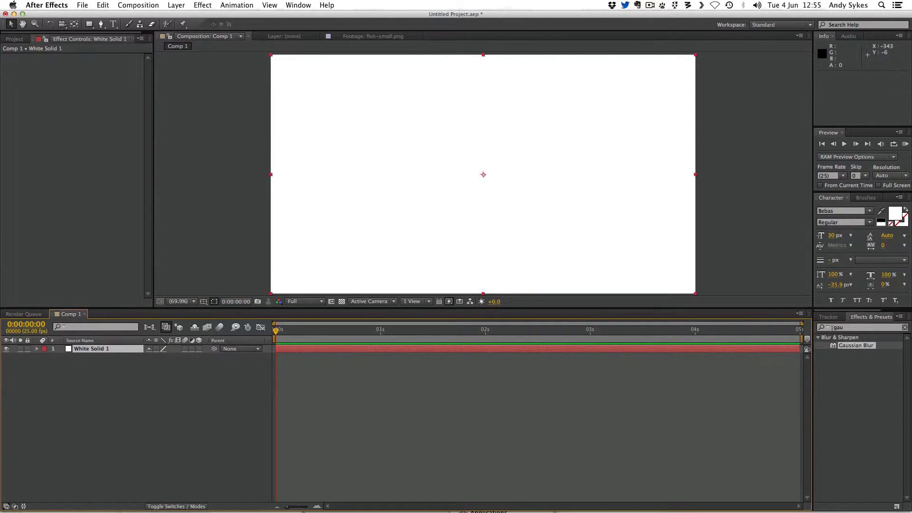
Apply CC Rainfall to White Solid 1 with Composite With Original turned off
click(865, 327)
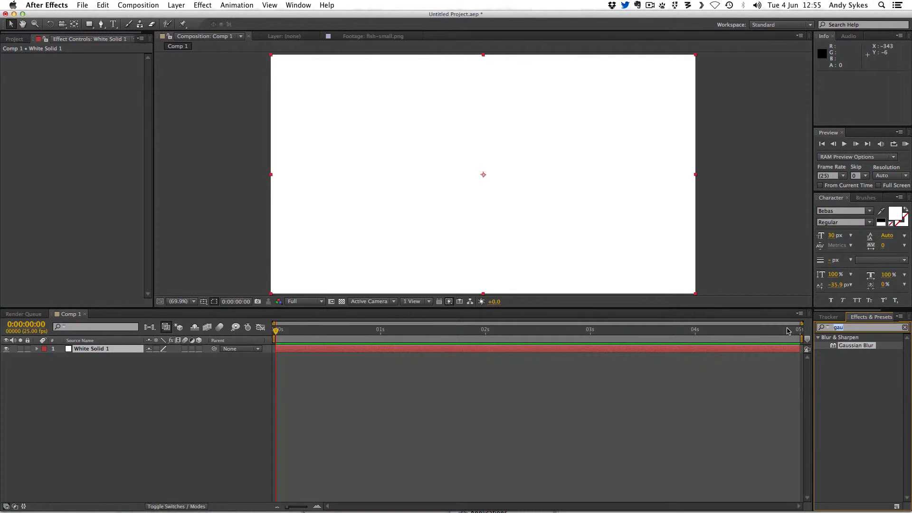
text(cc)
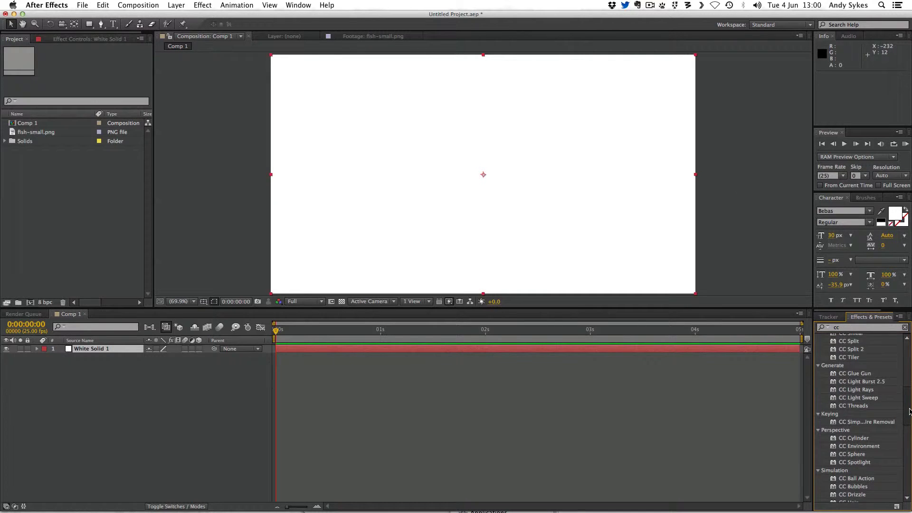
scroll(902, 438, down, 10)
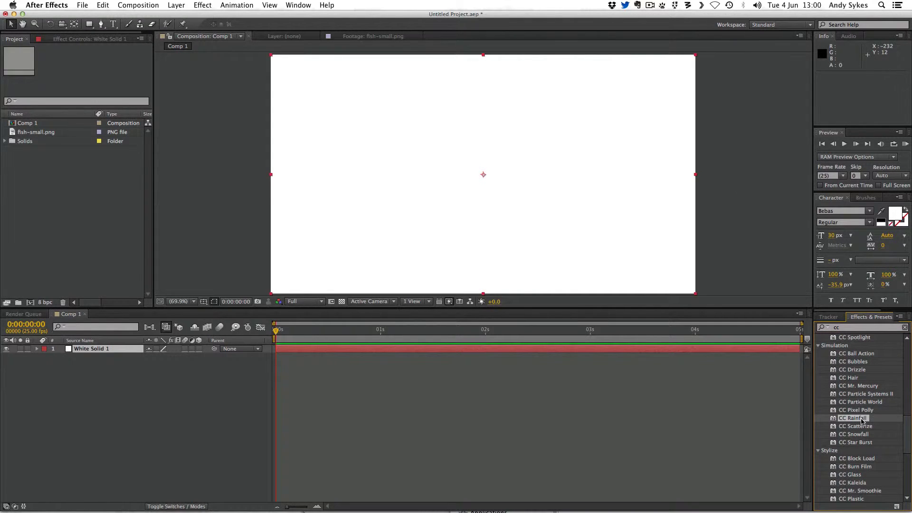
drag(862, 421, 86, 354)
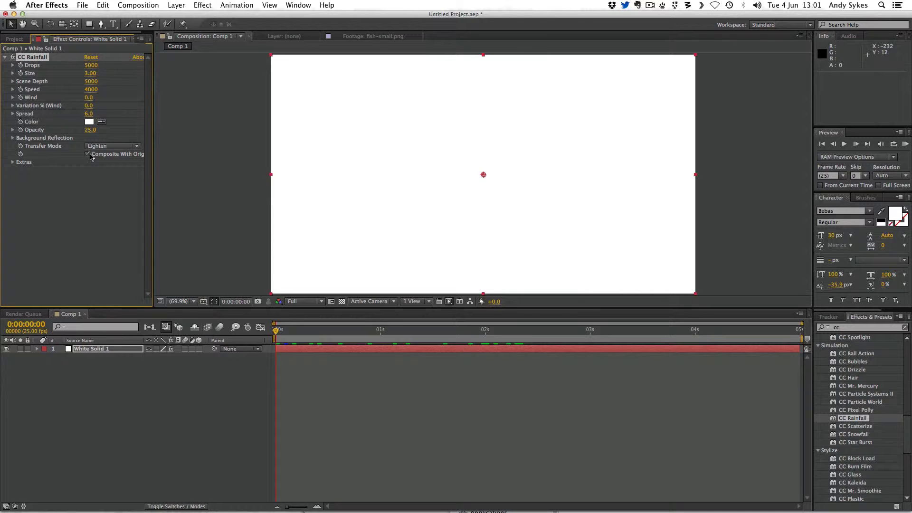
click(88, 154)
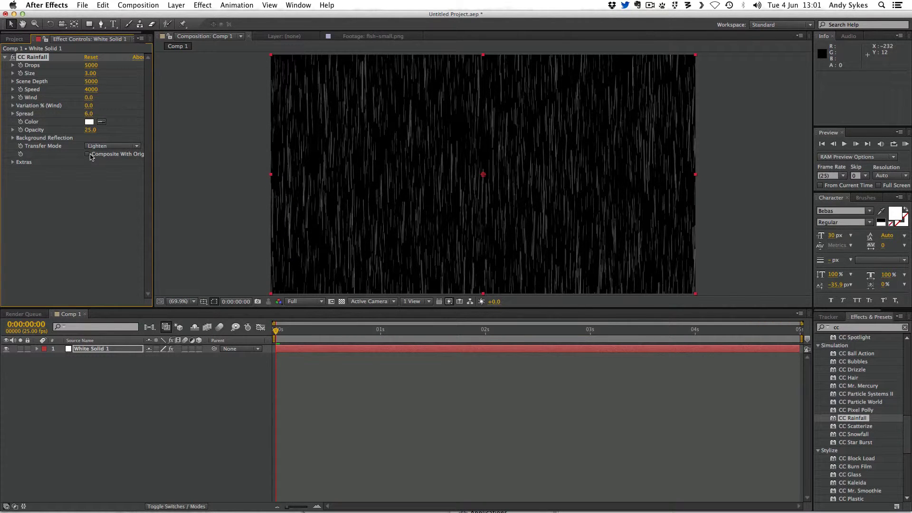
Scrub through the rain and play a preview from the start
drag(287, 330, 640, 332)
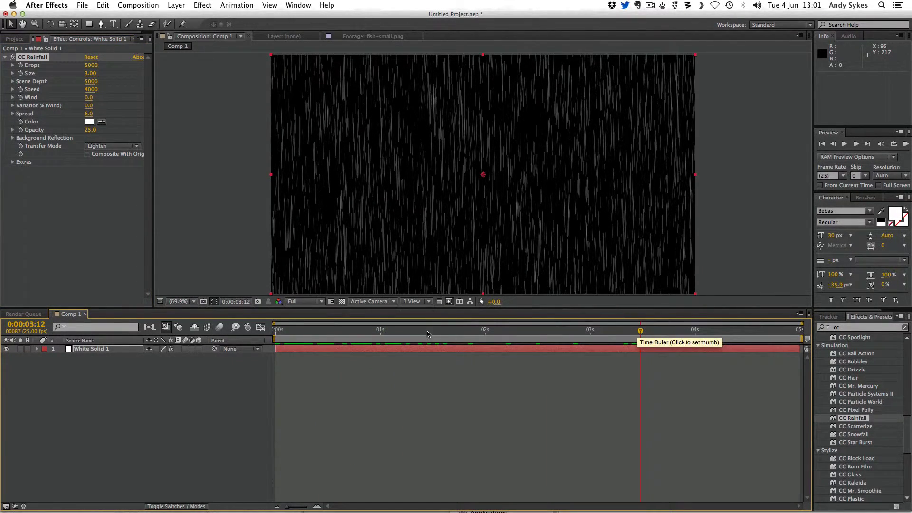
drag(427, 333, 258, 341)
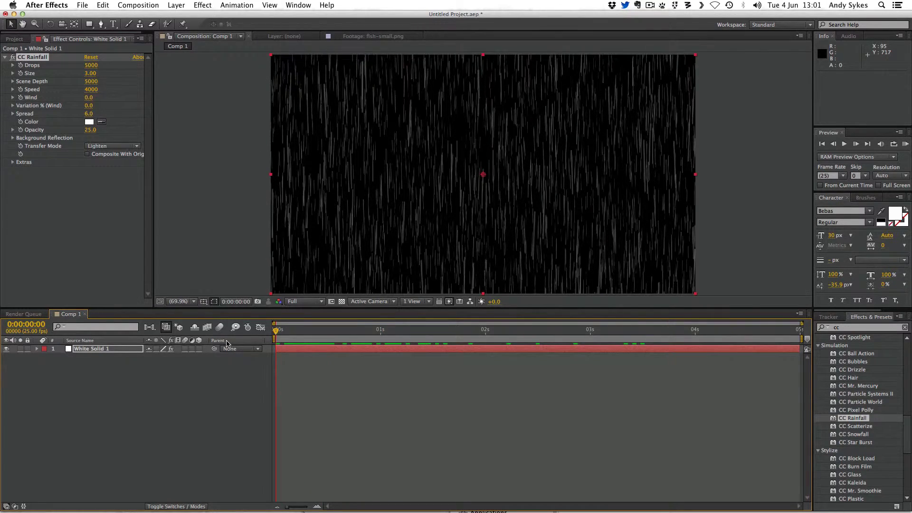
key(space)
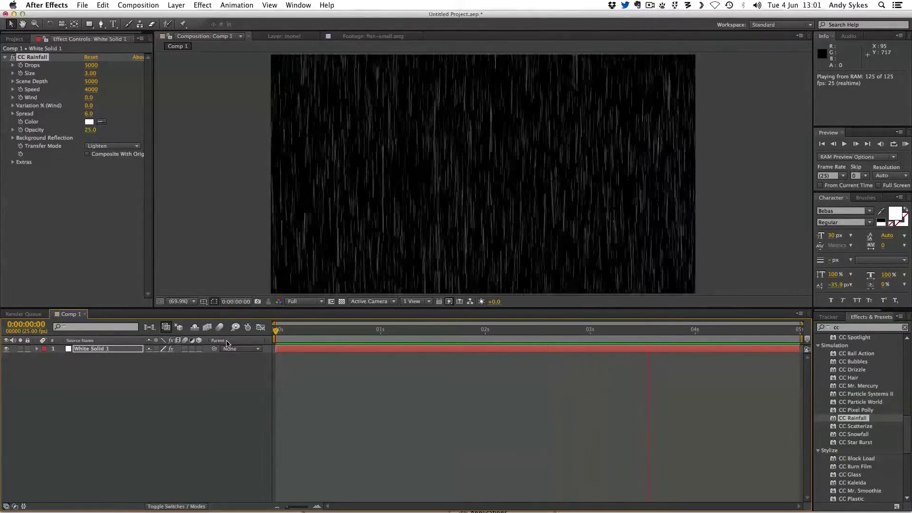
key(space)
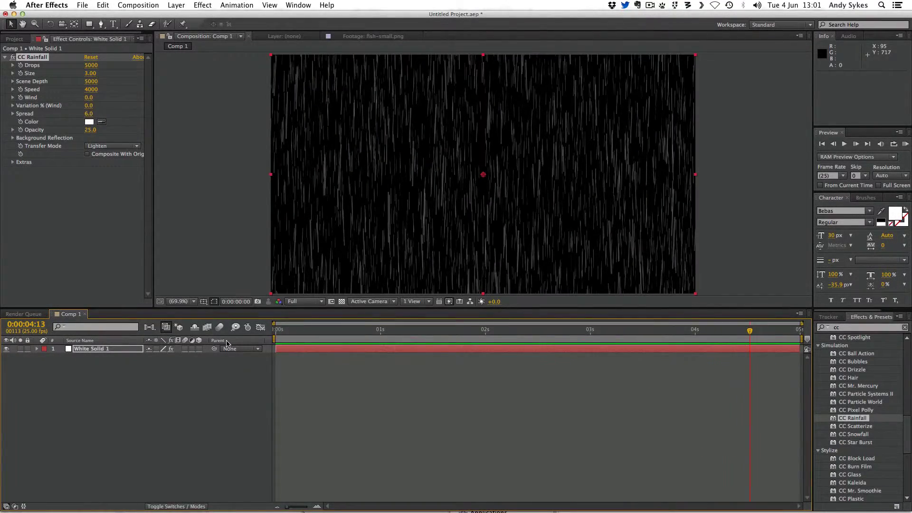
Replace CC Rainfall with CC Bubbles on White Solid 1 and preview it
click(853, 370)
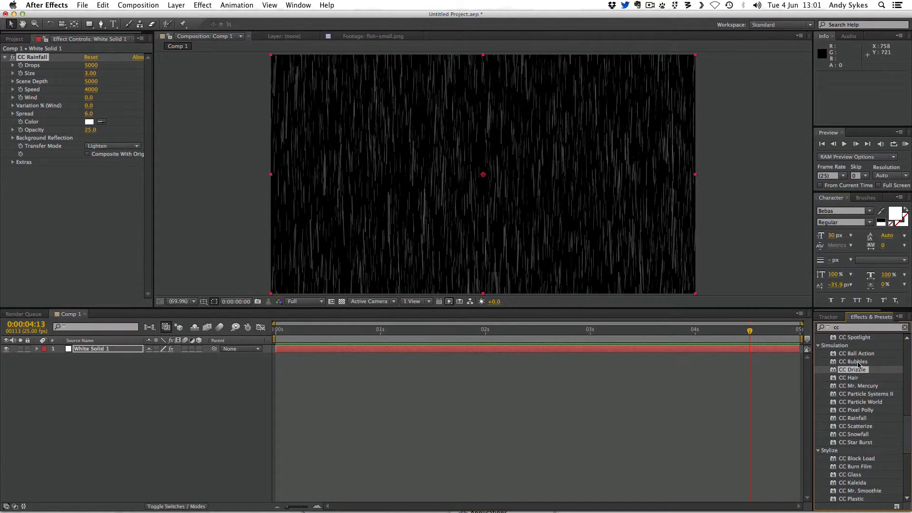
click(25, 59)
key(Delete)
drag(856, 362, 485, 177)
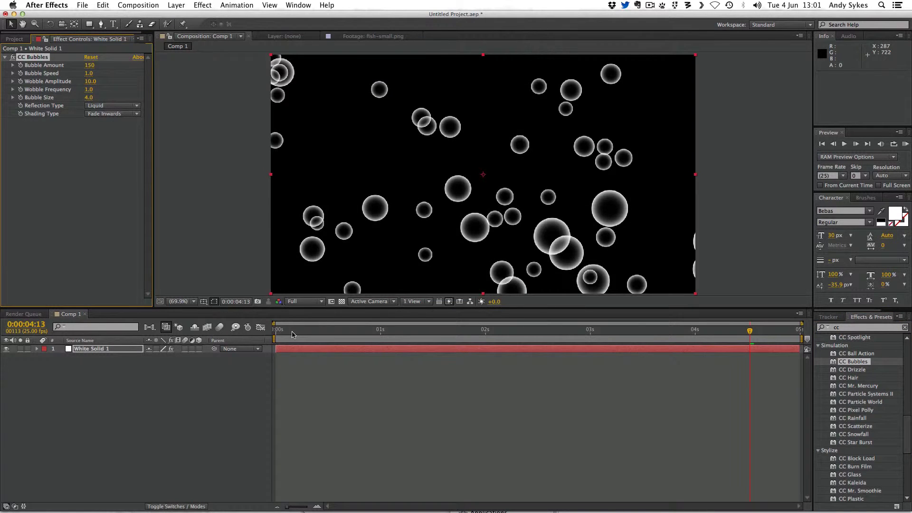
drag(292, 334, 678, 334)
key(space)
key(space)
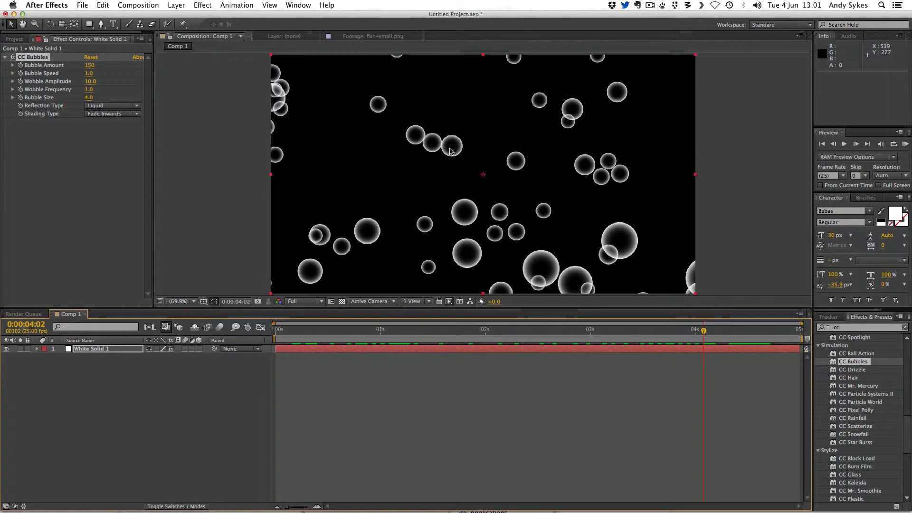
Raise Bubble Amount to 223 and boost wobble to Amplitude 38.6, Frequency 2.0
drag(465, 331, 389, 331)
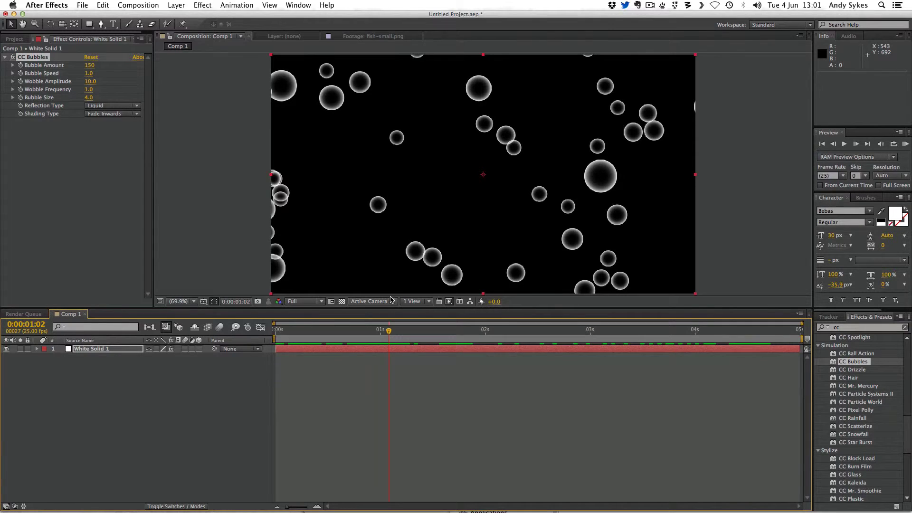
drag(437, 331, 577, 331)
drag(90, 65, 228, 83)
drag(87, 89, 164, 108)
click(106, 106)
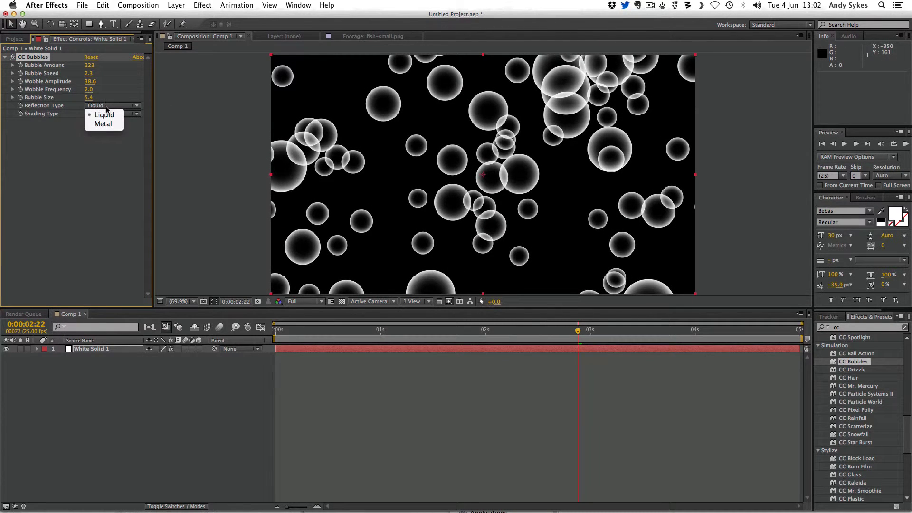
click(104, 124)
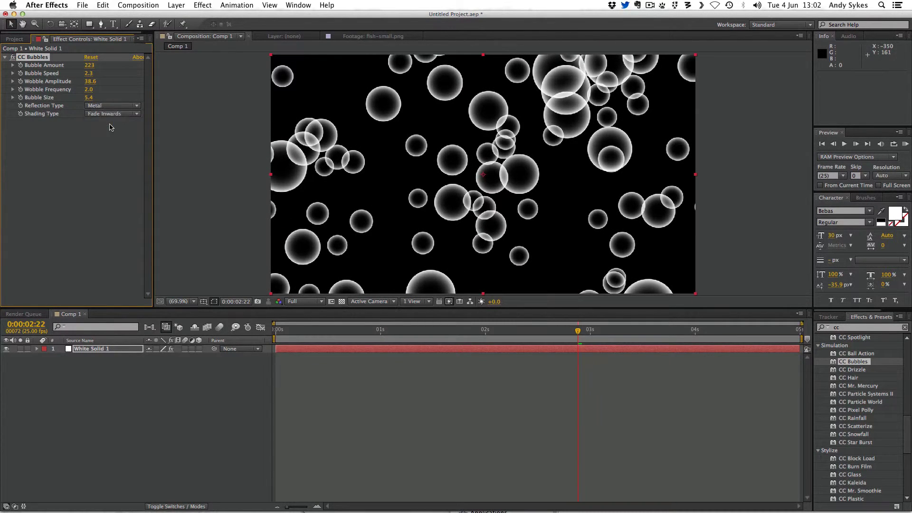
click(107, 107)
click(106, 113)
click(106, 114)
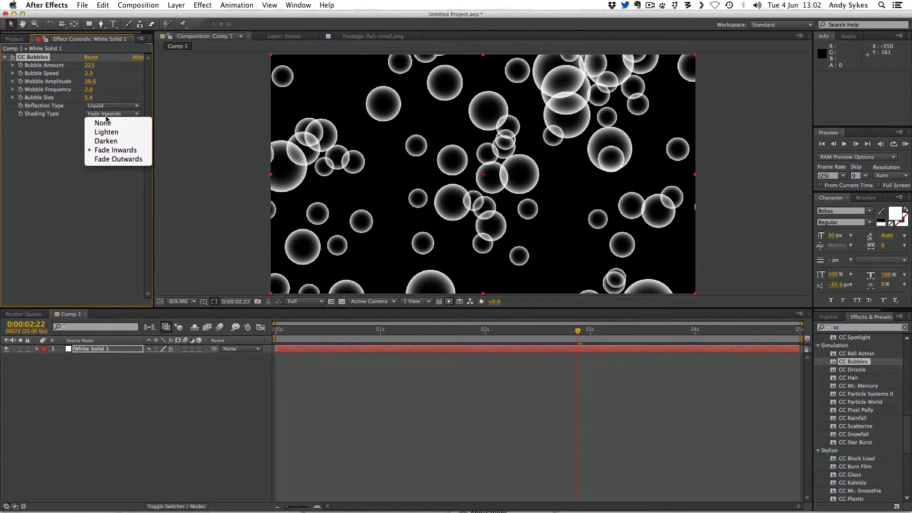
click(106, 131)
click(106, 113)
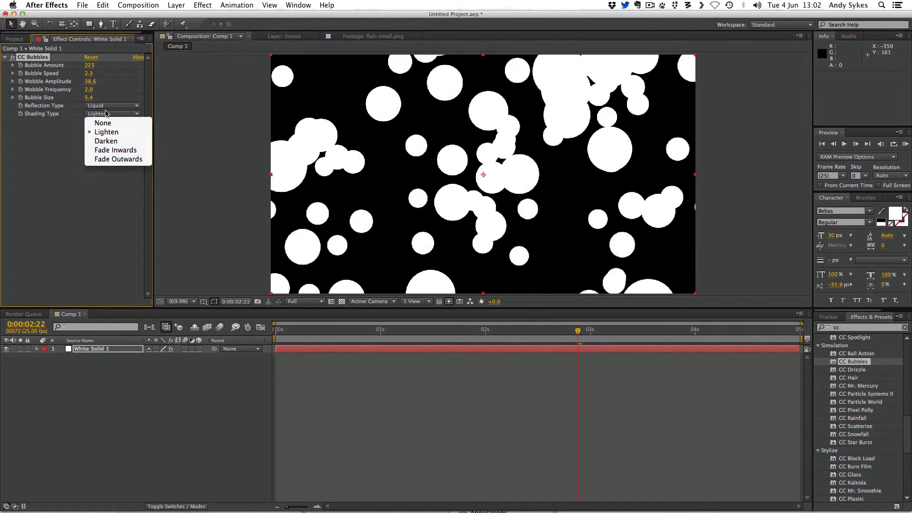
click(106, 141)
click(105, 114)
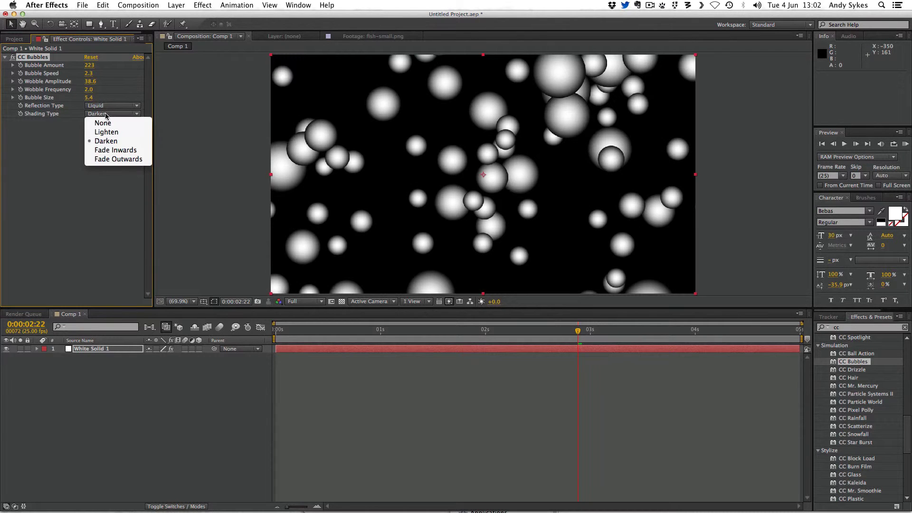
click(107, 149)
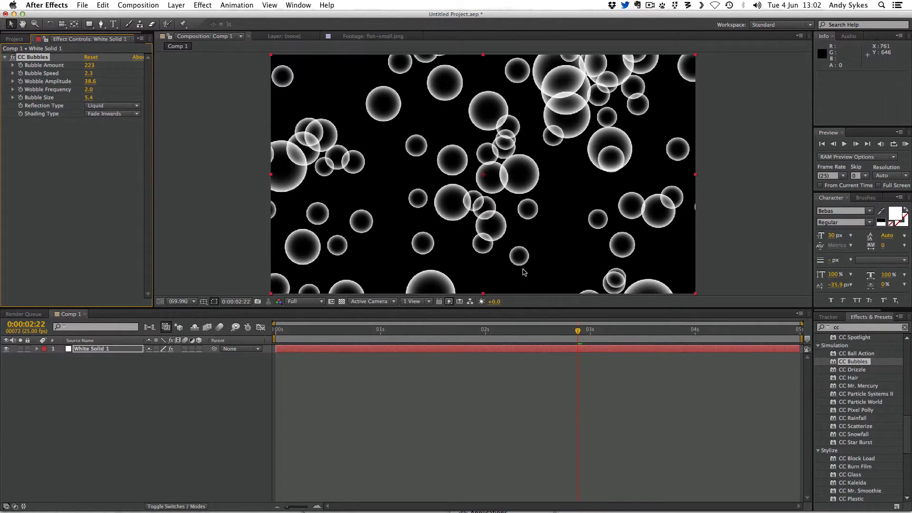
key(Home)
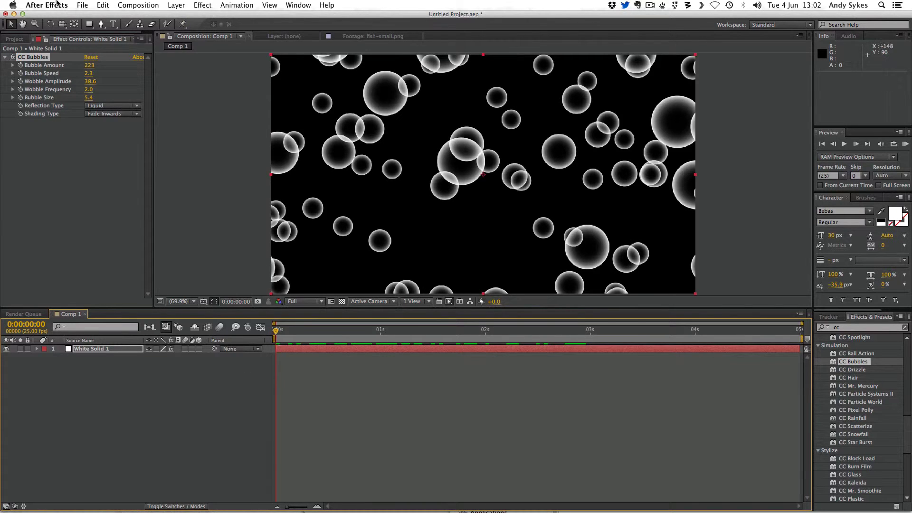
Replace CC Bubbles with CC Star Burst and scrub through the starfield
click(35, 56)
key(Delete)
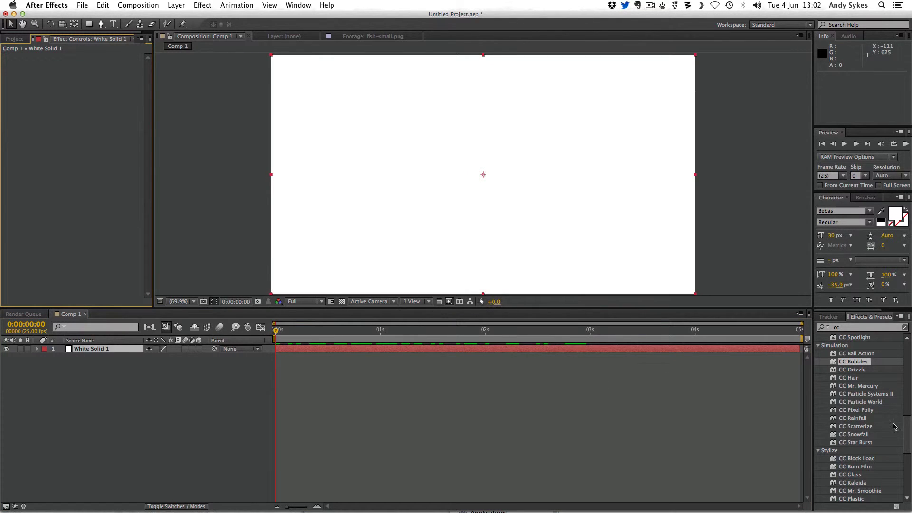
drag(849, 444, 490, 172)
click(246, 338)
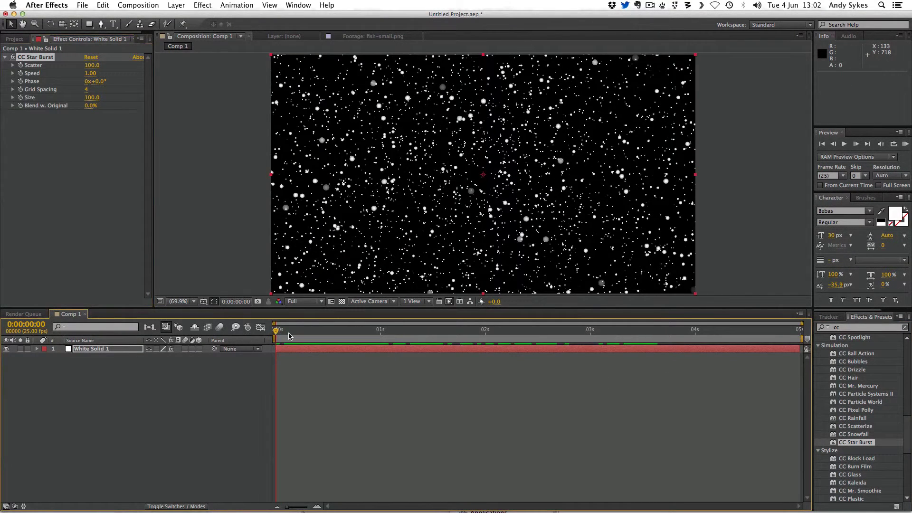
drag(287, 335, 598, 333)
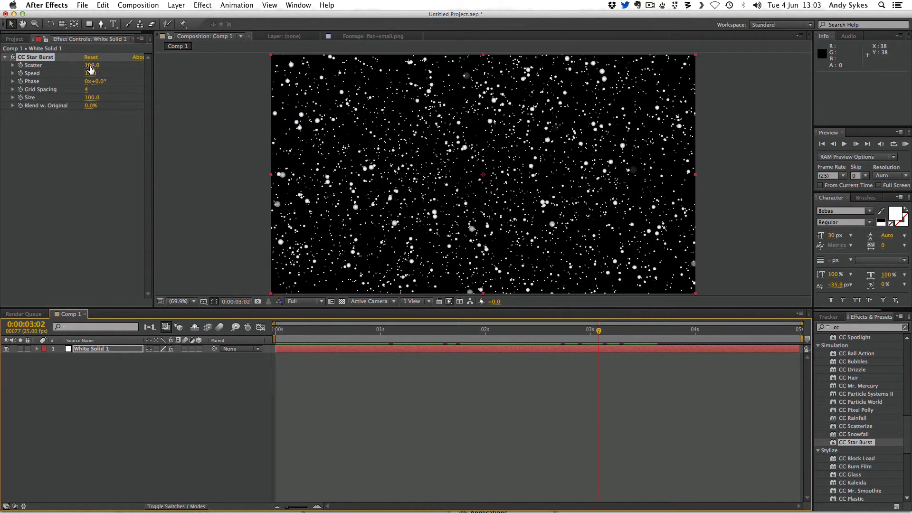
Set Star Burst Scatter to 215 and Size to 115, undoing the Blend w. Original change
drag(90, 65, 107, 91)
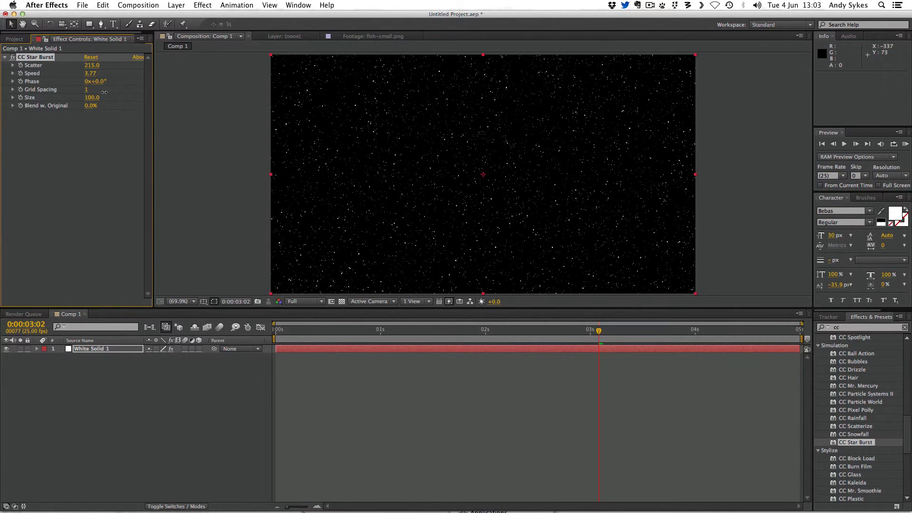
drag(507, 331, 438, 332)
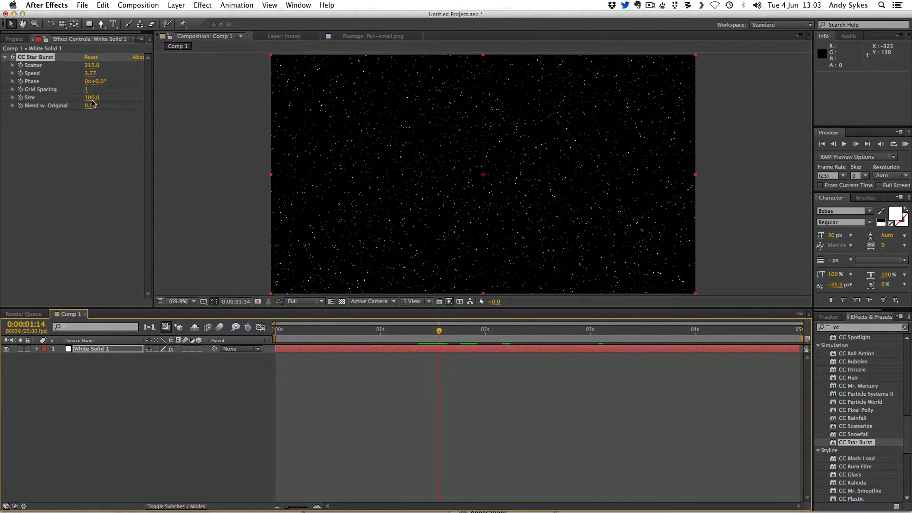
drag(88, 109, 179, 112)
key(super+z)
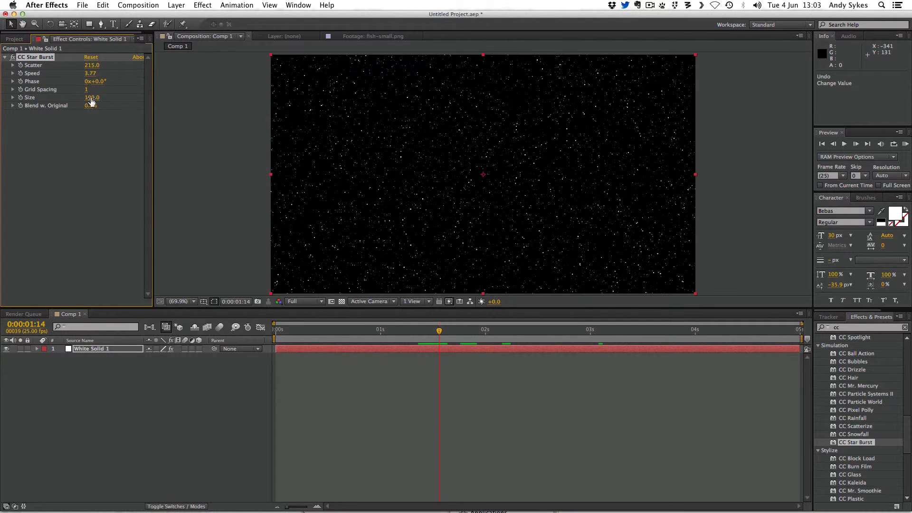
drag(91, 97, 261, 74)
RAM-preview the starfield from the start of the composition
click(486, 325)
drag(455, 332, 181, 331)
key(KP_0)
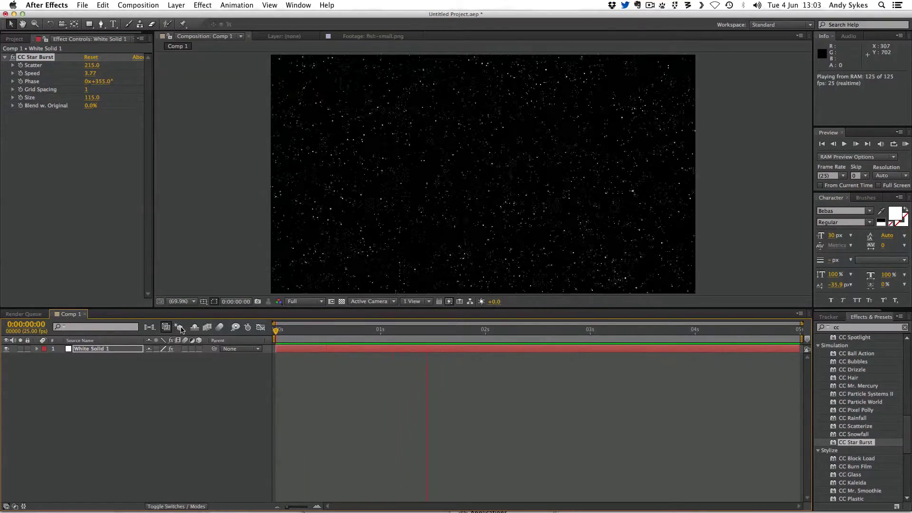
click(7, 109)
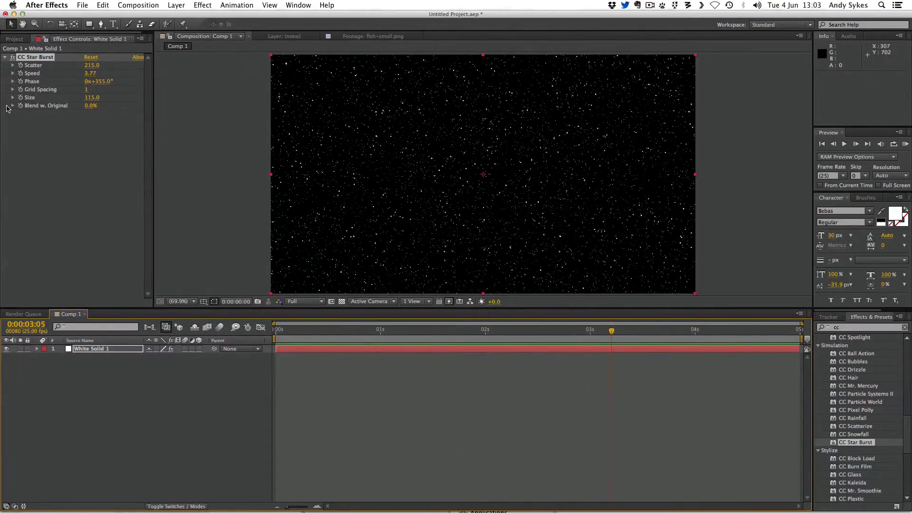
Lower CC Star Burst Speed to 2.35 and RAM-preview the slower stars
drag(89, 73, 37, 82)
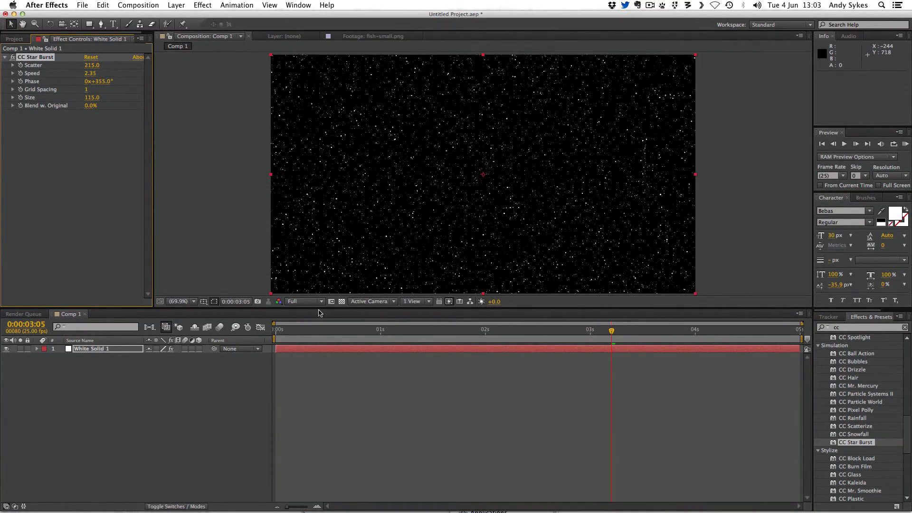
click(124, 334)
key(KP_0)
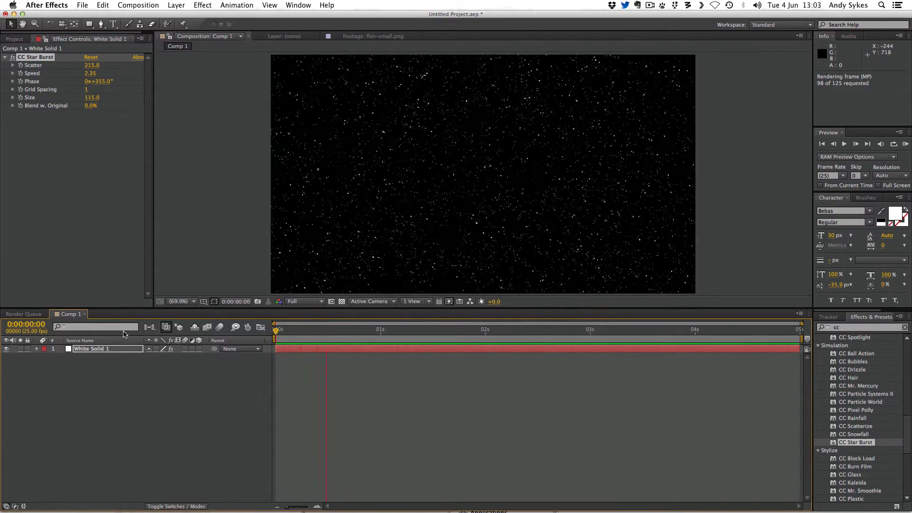
key(space)
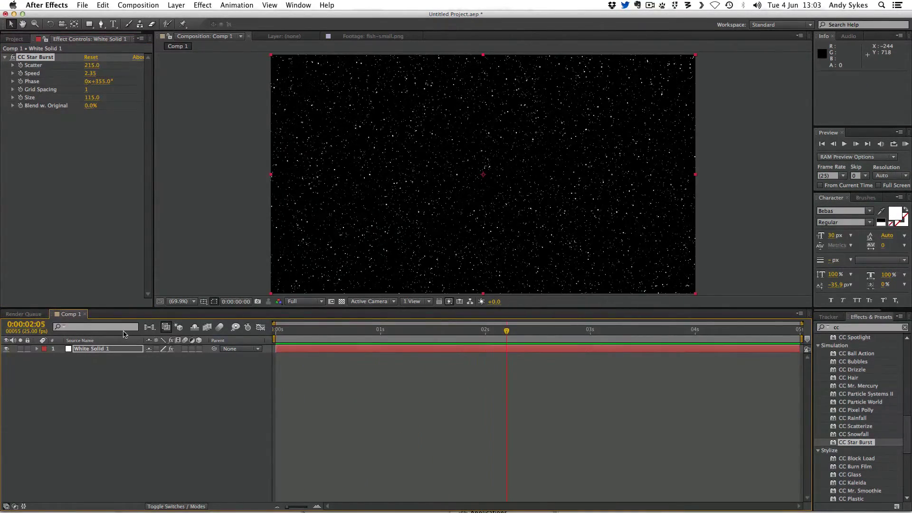